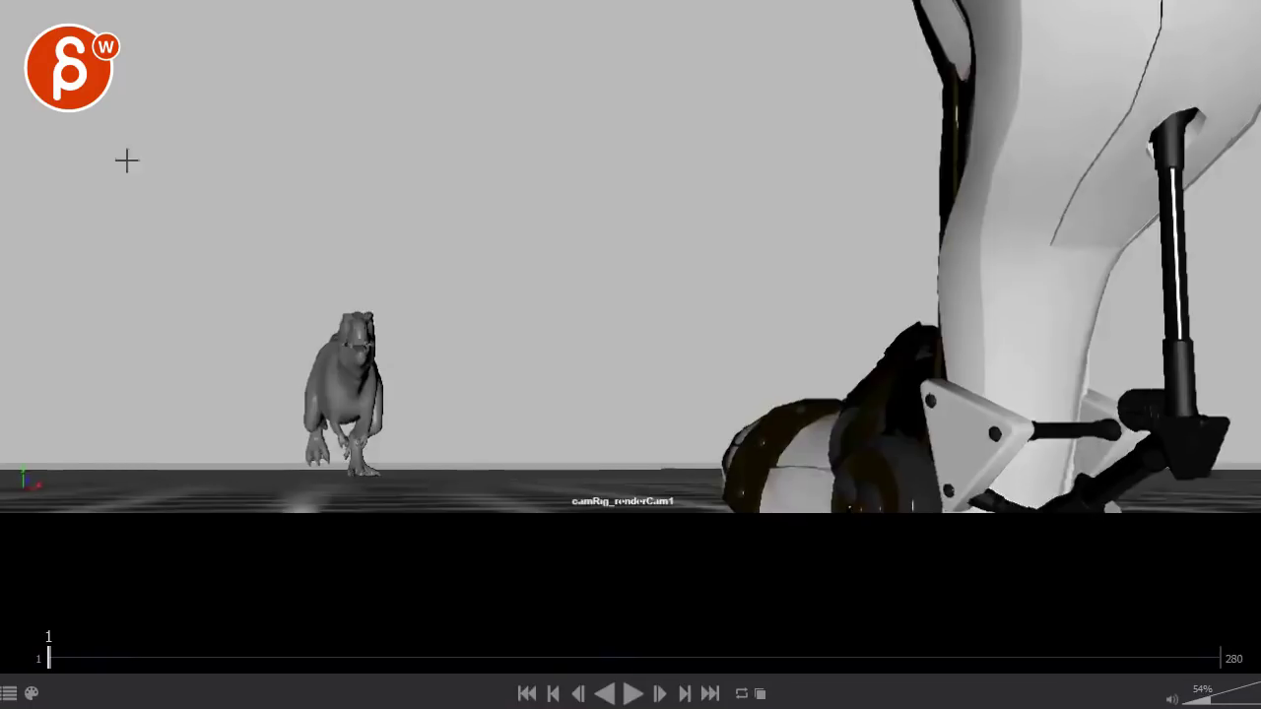
Sketch horizontal and vertical thirds lines over the opening frame, circle the T-rex, then clear the drawings.
drag(496, 198, 915, 314)
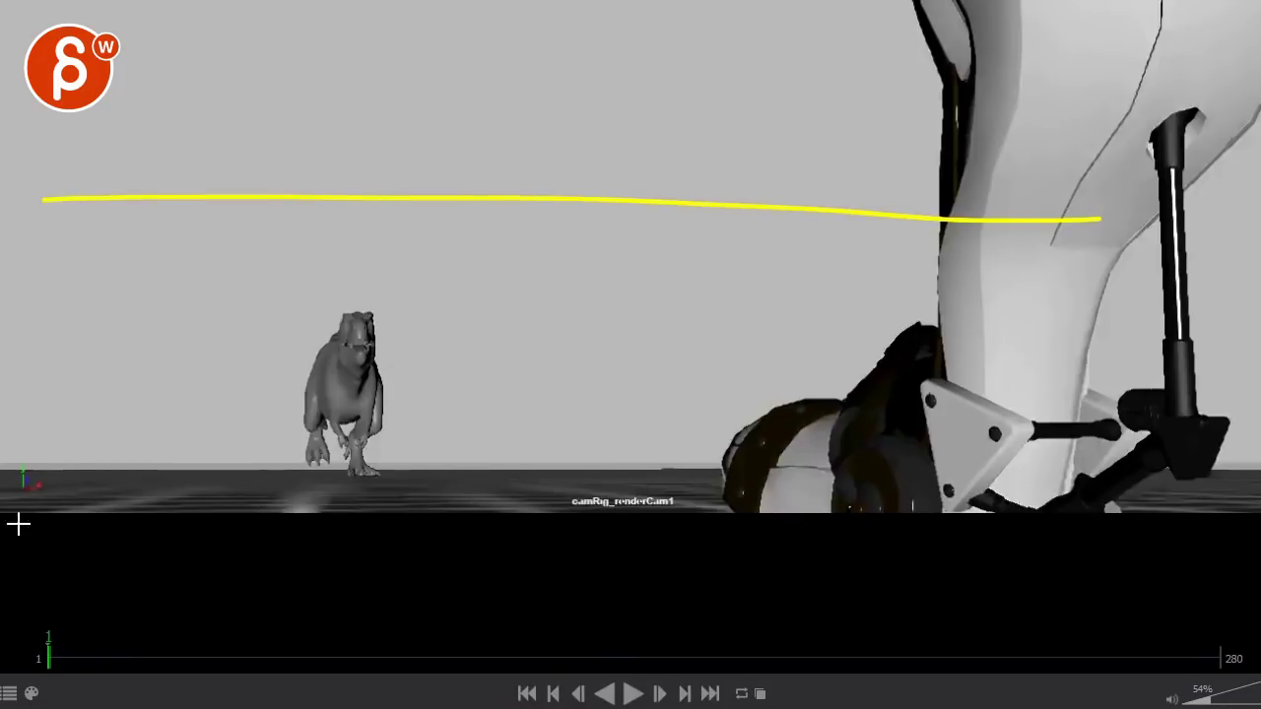
drag(36, 509, 1113, 480)
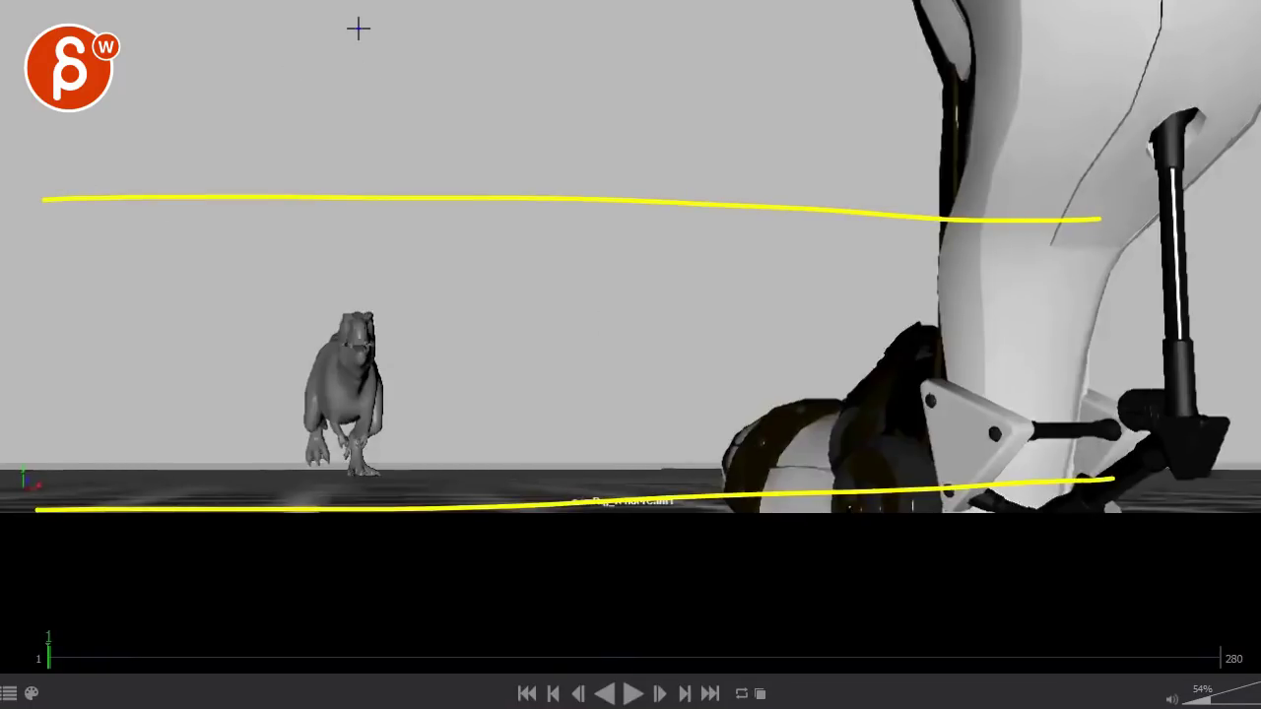
drag(358, 28, 378, 574)
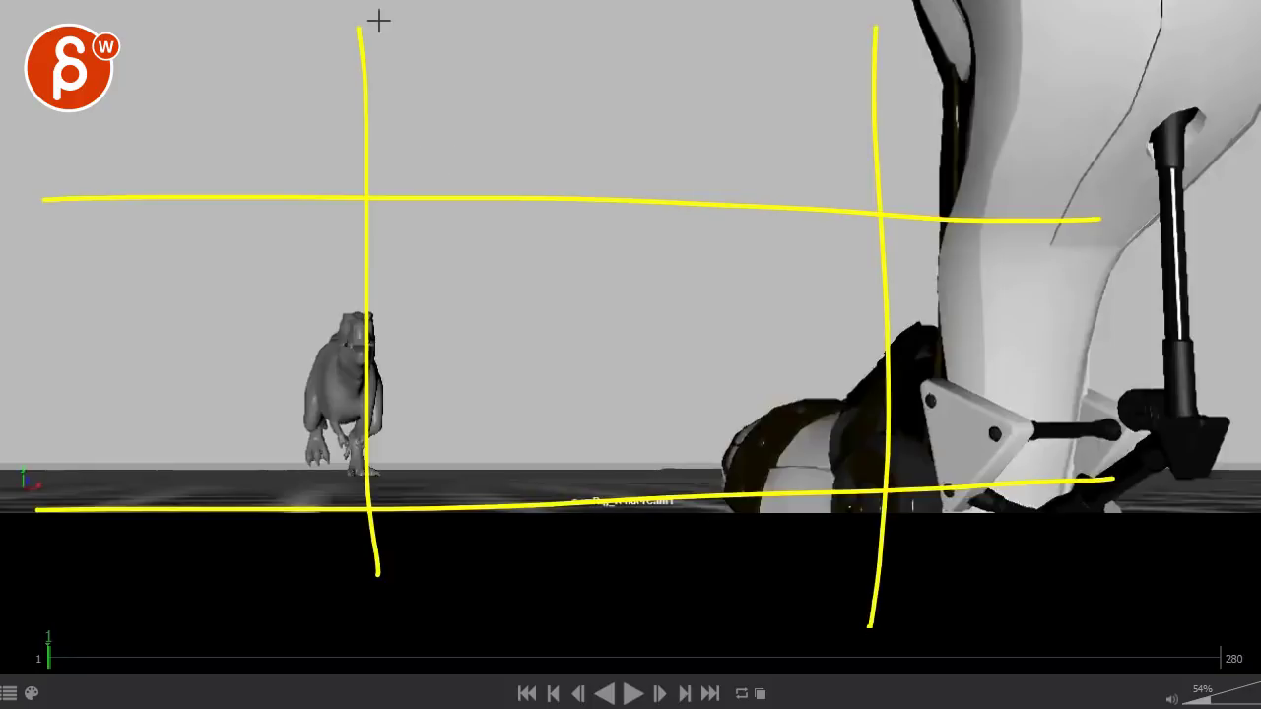
drag(375, 16, 370, 604)
drag(848, 35, 862, 601)
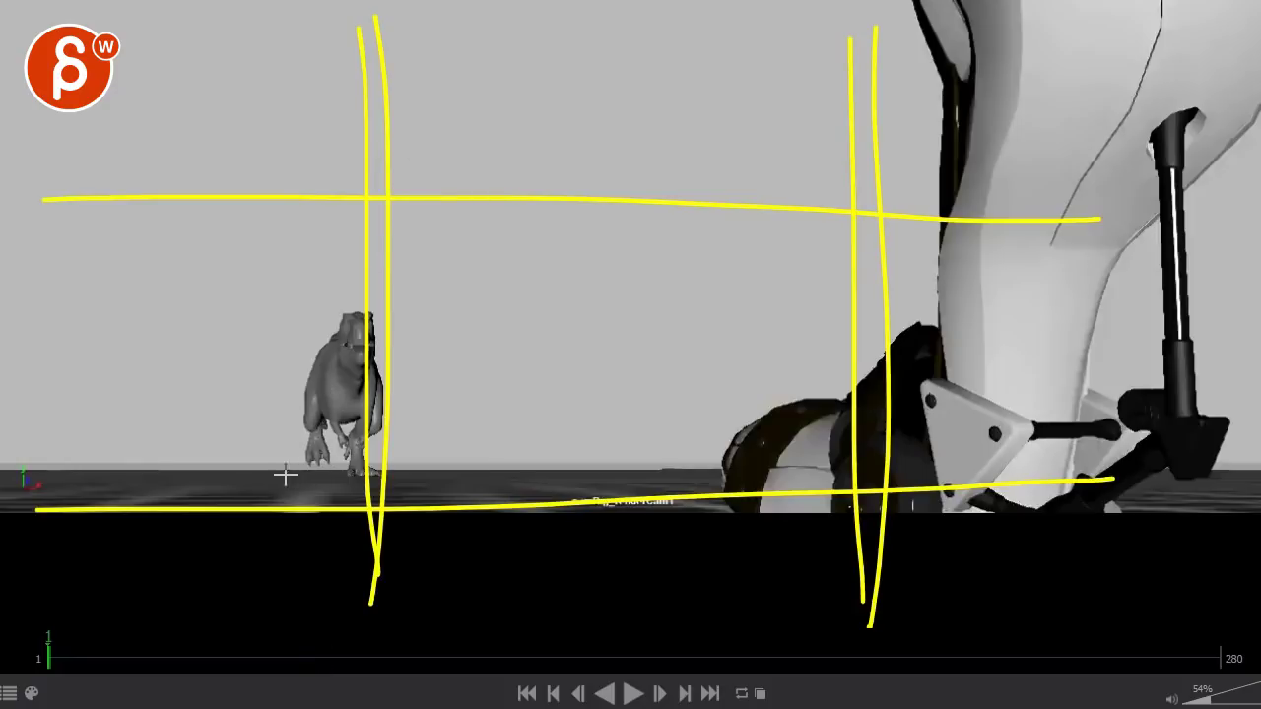
mouse_move(320, 307)
mouse_down()
mouse_move(431, 431)
mouse_move(320, 570)
mouse_up()
key(Escape)
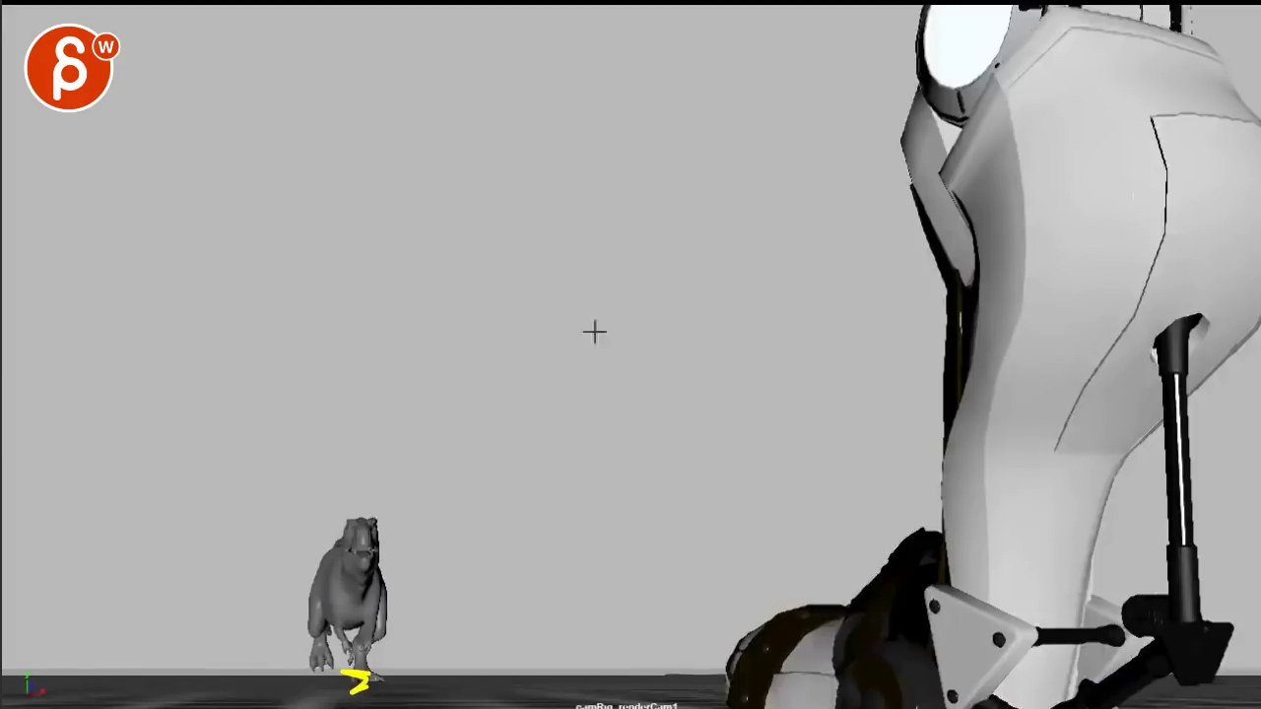
Draw the robot's line of action down its body, circle its leg, and link it toward the dinosaur.
drag(1061, 48, 948, 674)
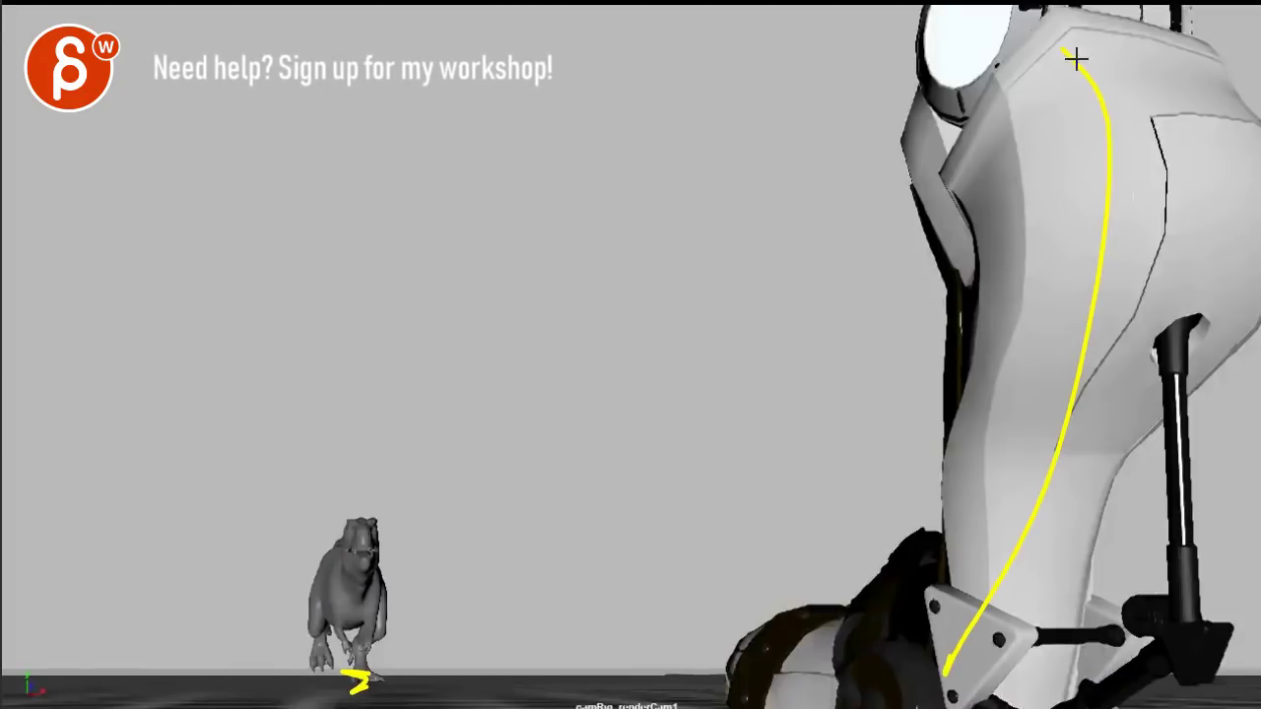
drag(1047, 104, 997, 479)
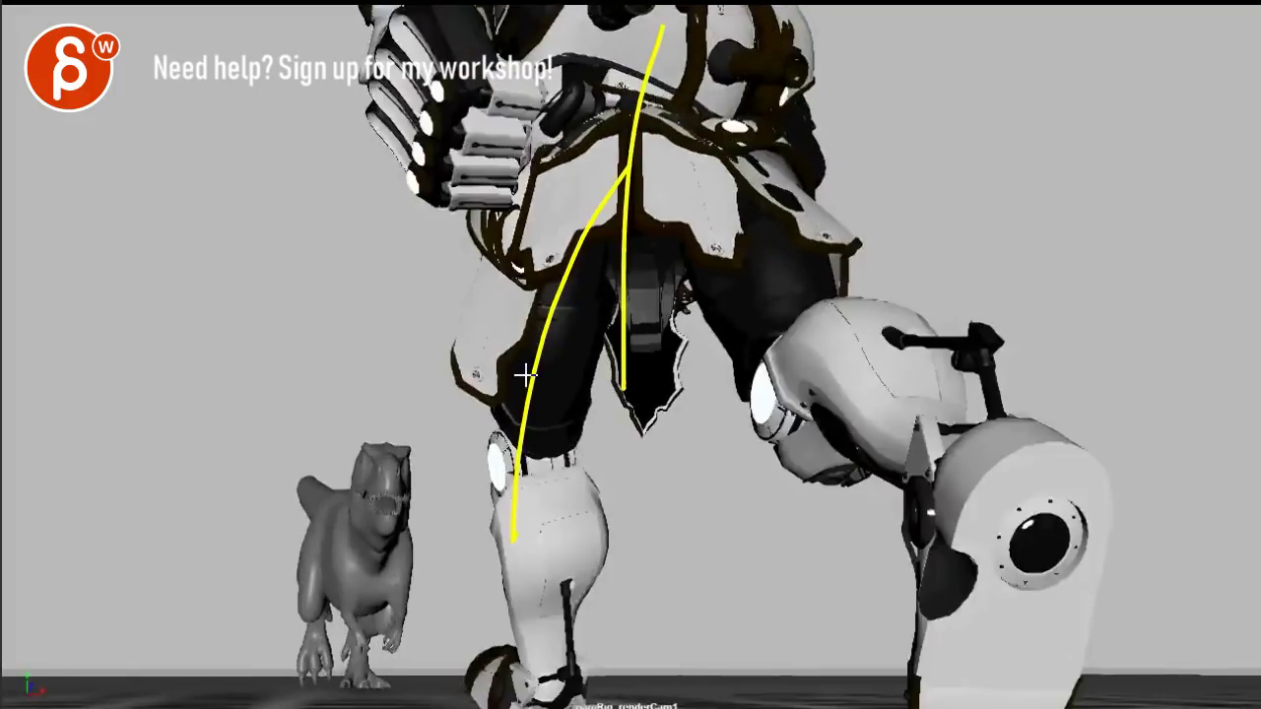
mouse_move(483, 167)
mouse_down()
mouse_move(834, 127)
mouse_move(650, 55)
mouse_up()
drag(569, 172, 370, 507)
drag(229, 502, 229, 581)
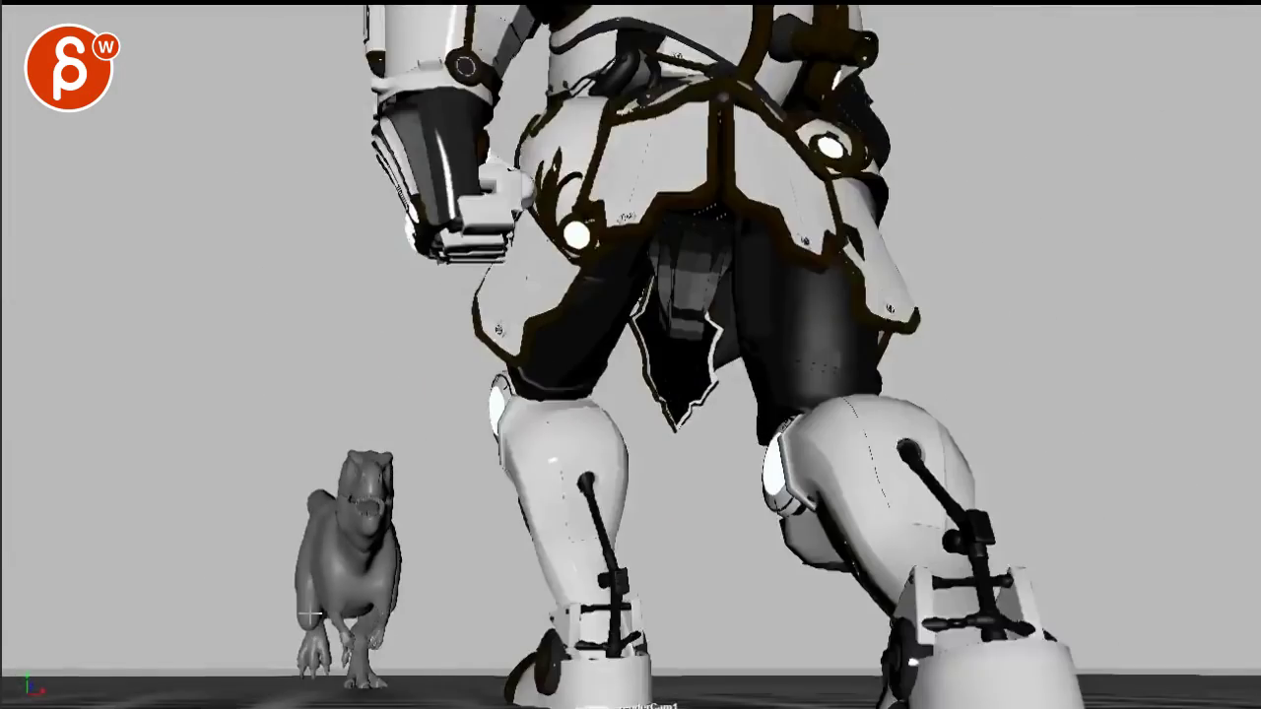
Loop a note over the T-rex in the walking shot.
mouse_move(284, 559)
mouse_down()
mouse_move(316, 620)
mouse_move(327, 565)
mouse_move(395, 627)
mouse_up()
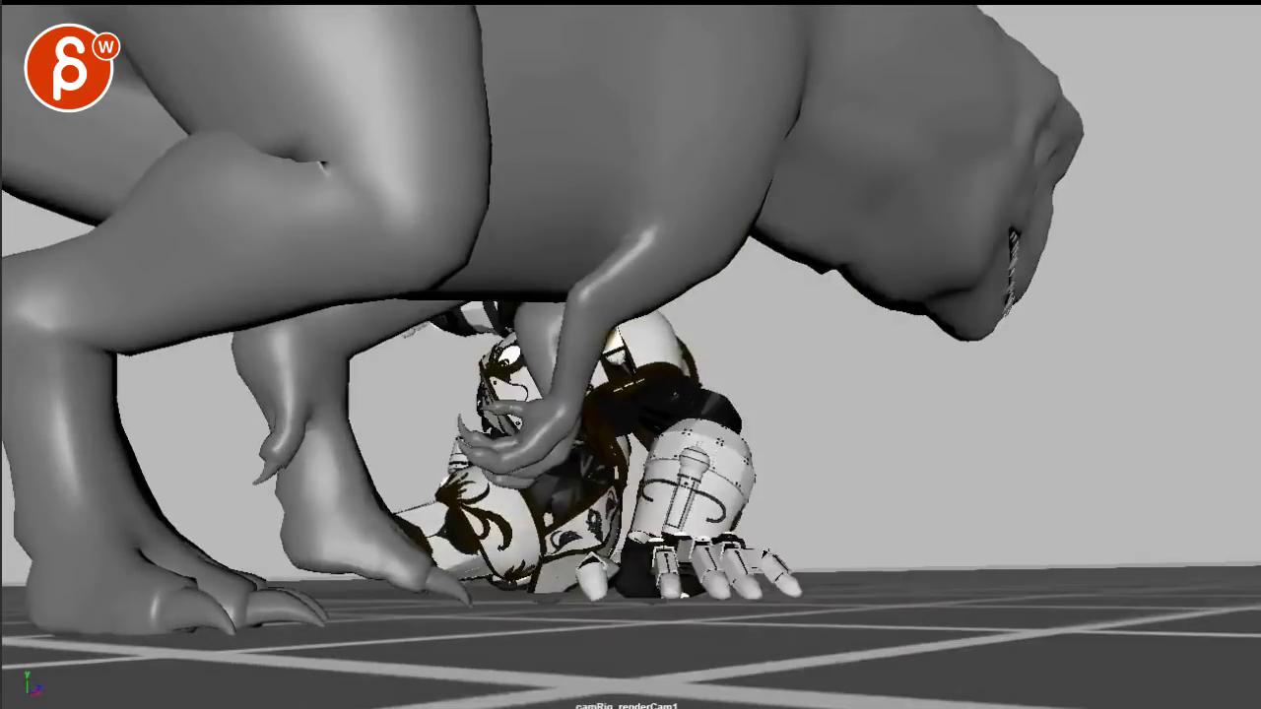
Draw an arm-to-snout arc and a snout loop, then link the T-rex's head to the robot's hip.
mouse_move(498, 308)
mouse_down()
mouse_move(946, 380)
mouse_move(1035, 475)
mouse_up()
mouse_move(1031, 118)
mouse_down()
mouse_move(1097, 158)
mouse_move(966, 404)
mouse_up()
mouse_move(767, 501)
mouse_down()
mouse_move(532, 485)
mouse_move(554, 503)
mouse_up()
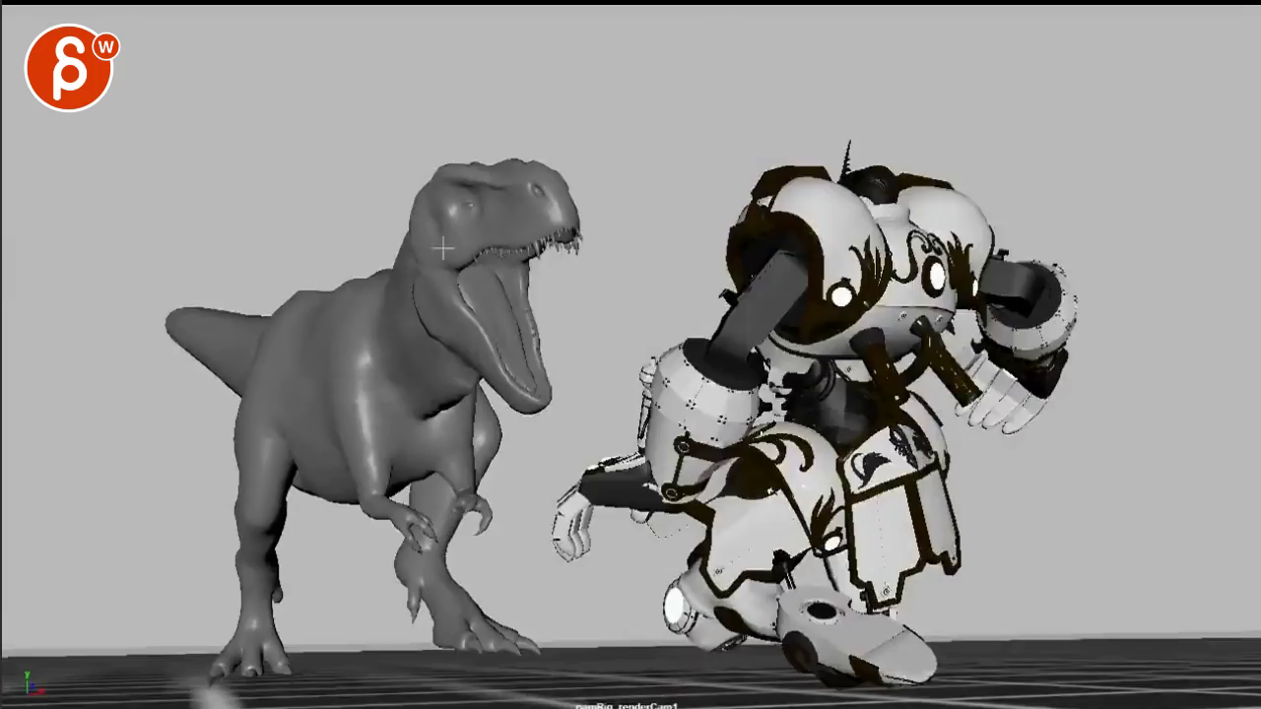
drag(426, 223, 833, 532)
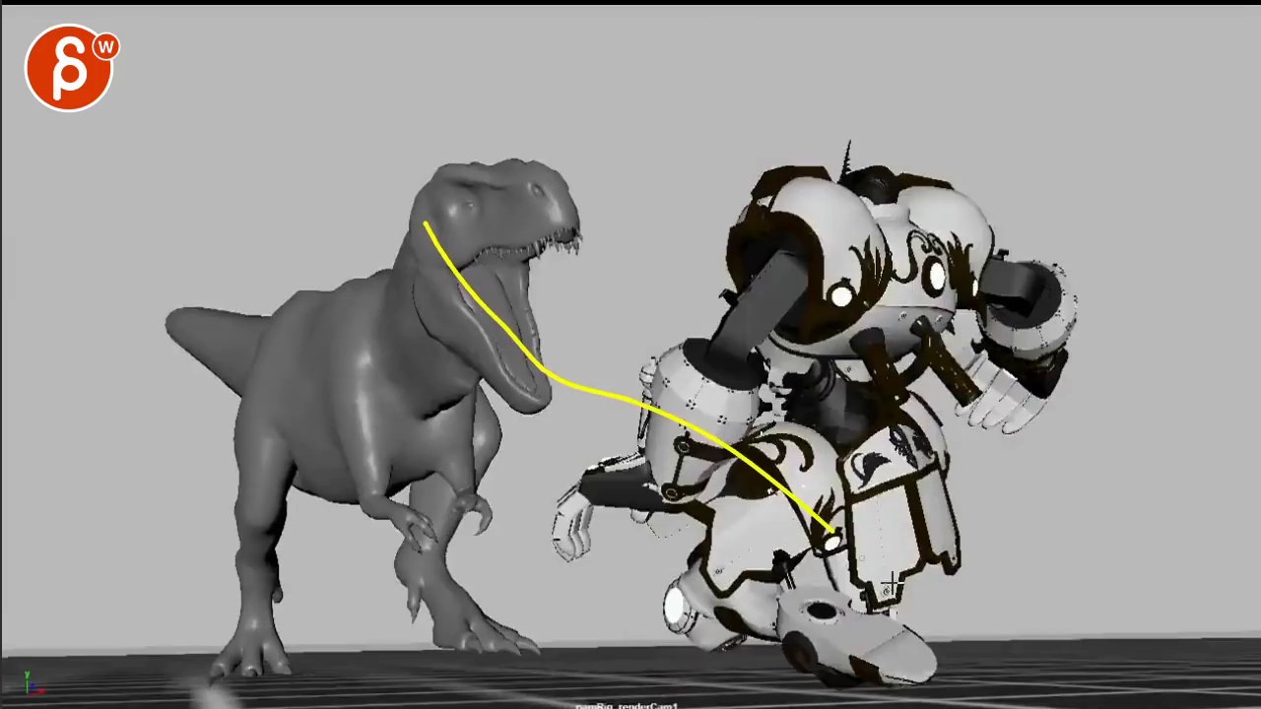
drag(363, 262, 848, 491)
drag(655, 335, 872, 498)
Trace curves along the T-rex's back, eye, head and arm, then clear all drawings.
mouse_move(310, 241)
mouse_down()
mouse_move(584, 354)
mouse_move(832, 386)
mouse_up()
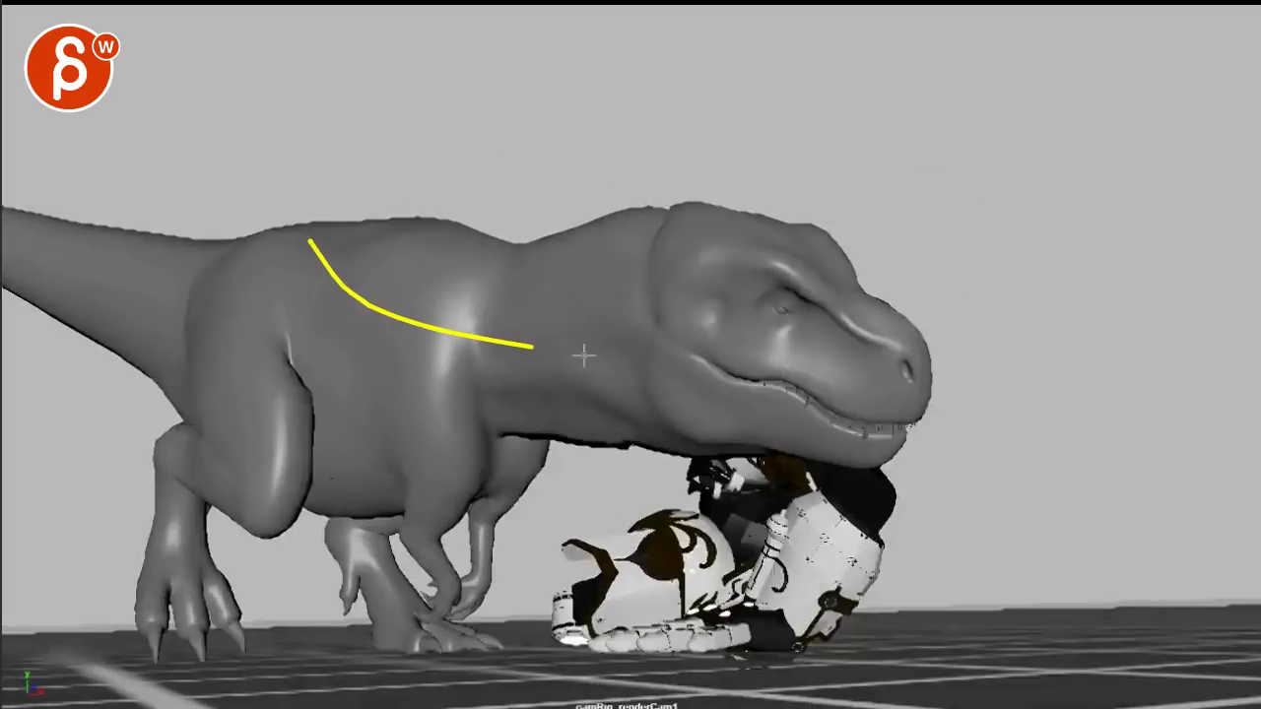
drag(794, 234, 696, 345)
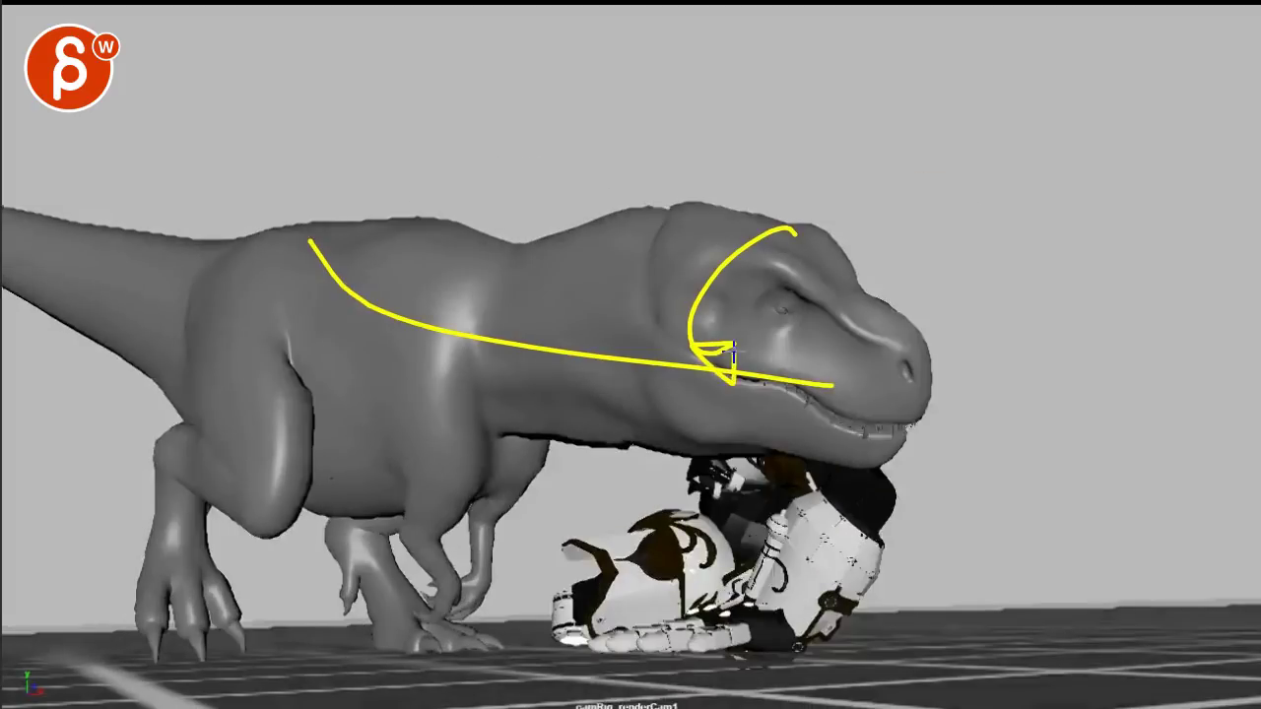
drag(767, 194, 725, 465)
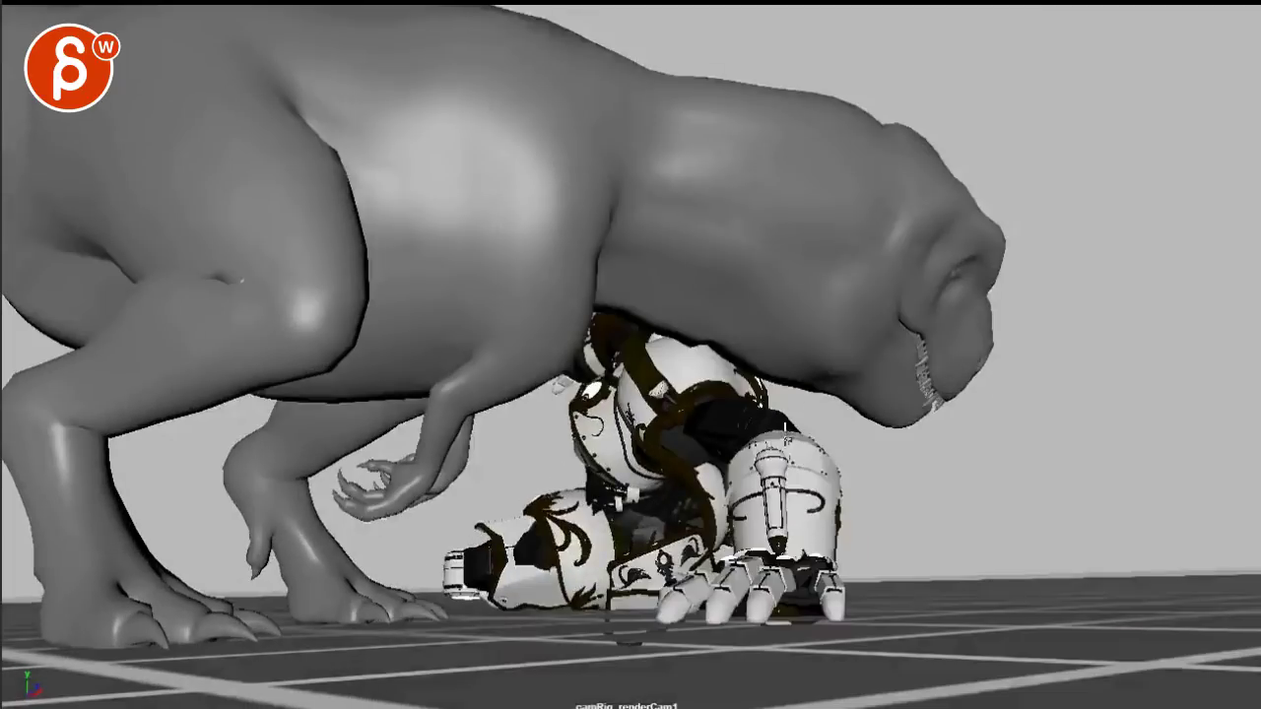
drag(887, 184, 976, 482)
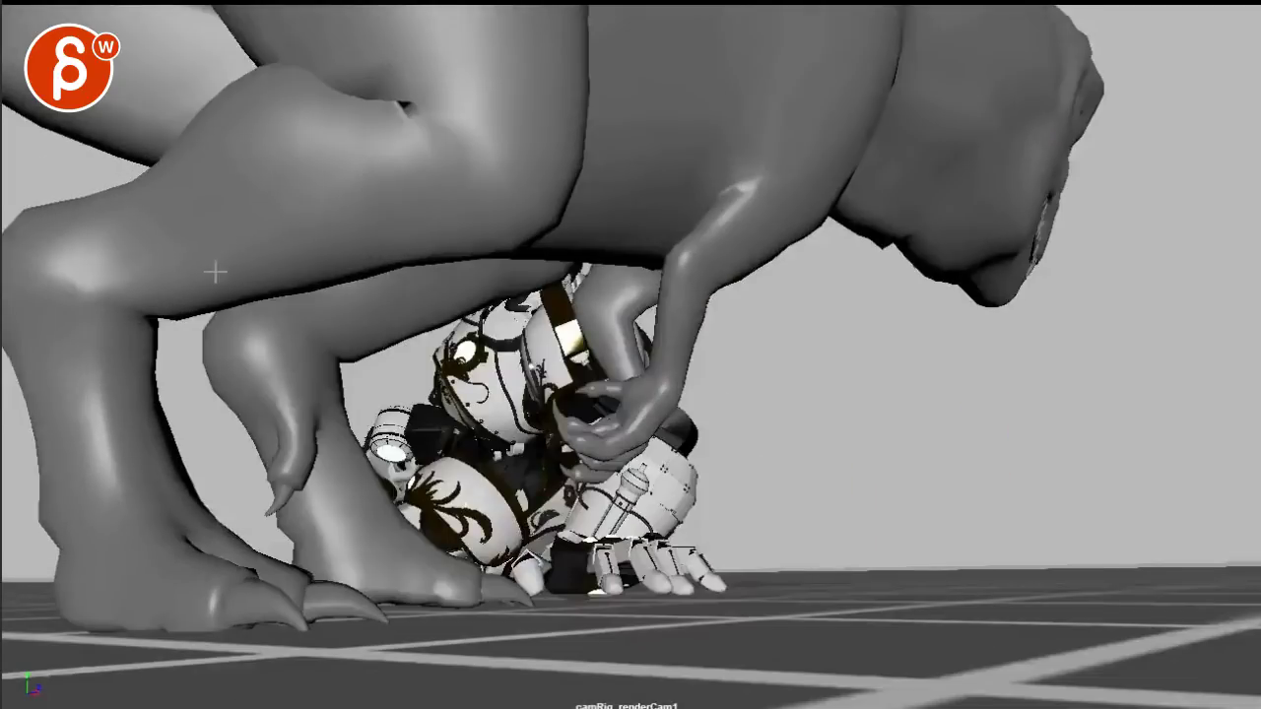
mouse_move(230, 226)
mouse_down()
mouse_move(670, 281)
mouse_move(858, 600)
mouse_move(847, 621)
mouse_up()
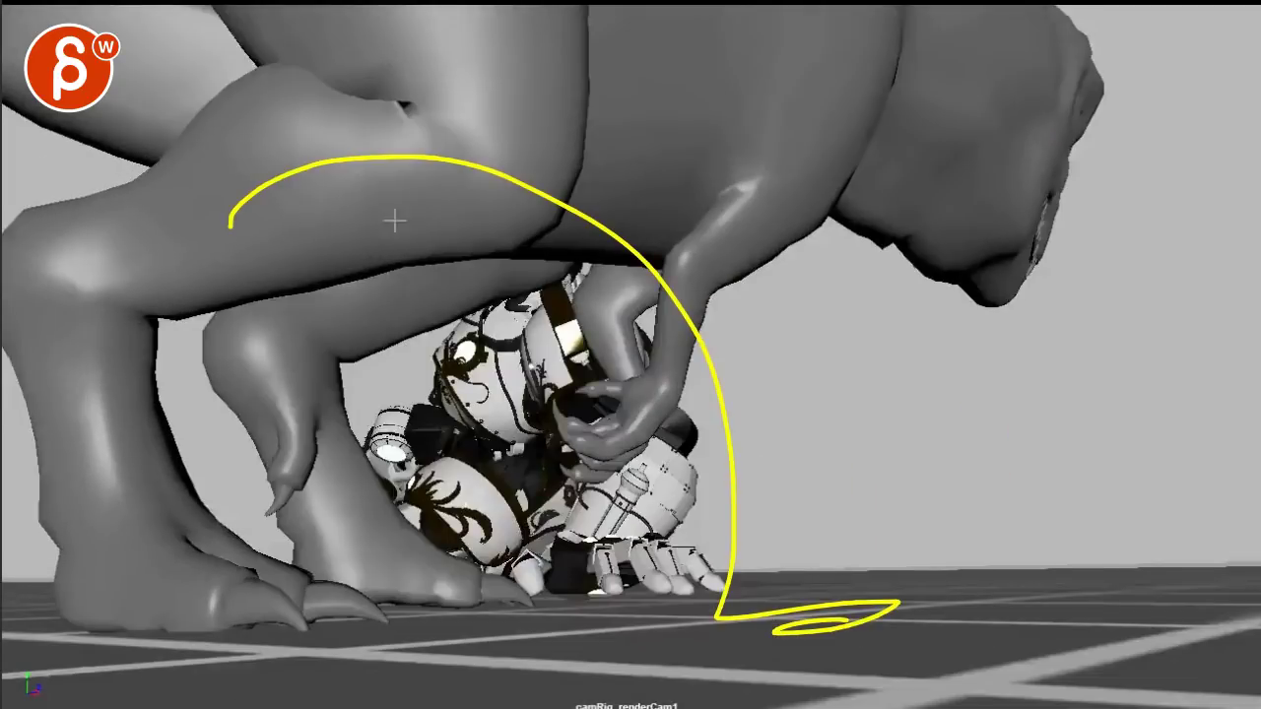
drag(394, 204, 830, 570)
key(e)
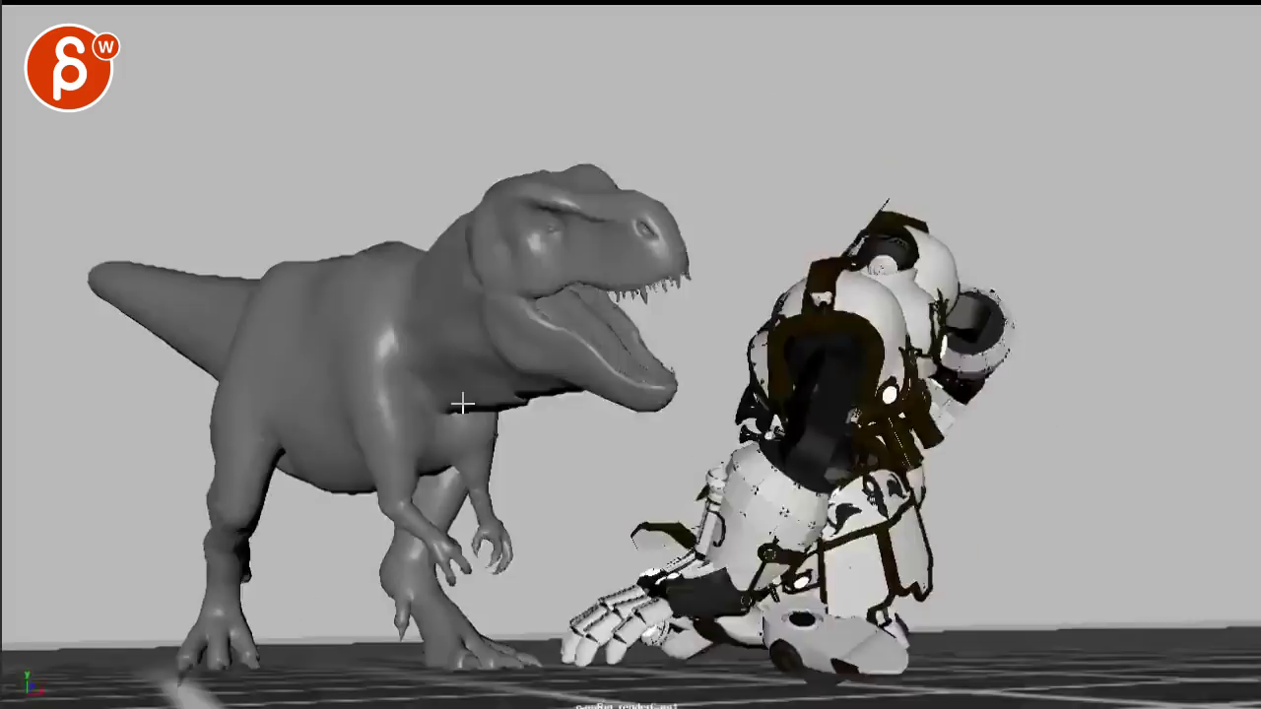
Sketch curves over the robot and an arc over the T-rex's head, resume playback, then note the fist.
mouse_move(560, 505)
mouse_down()
mouse_move(876, 463)
mouse_move(921, 411)
mouse_up()
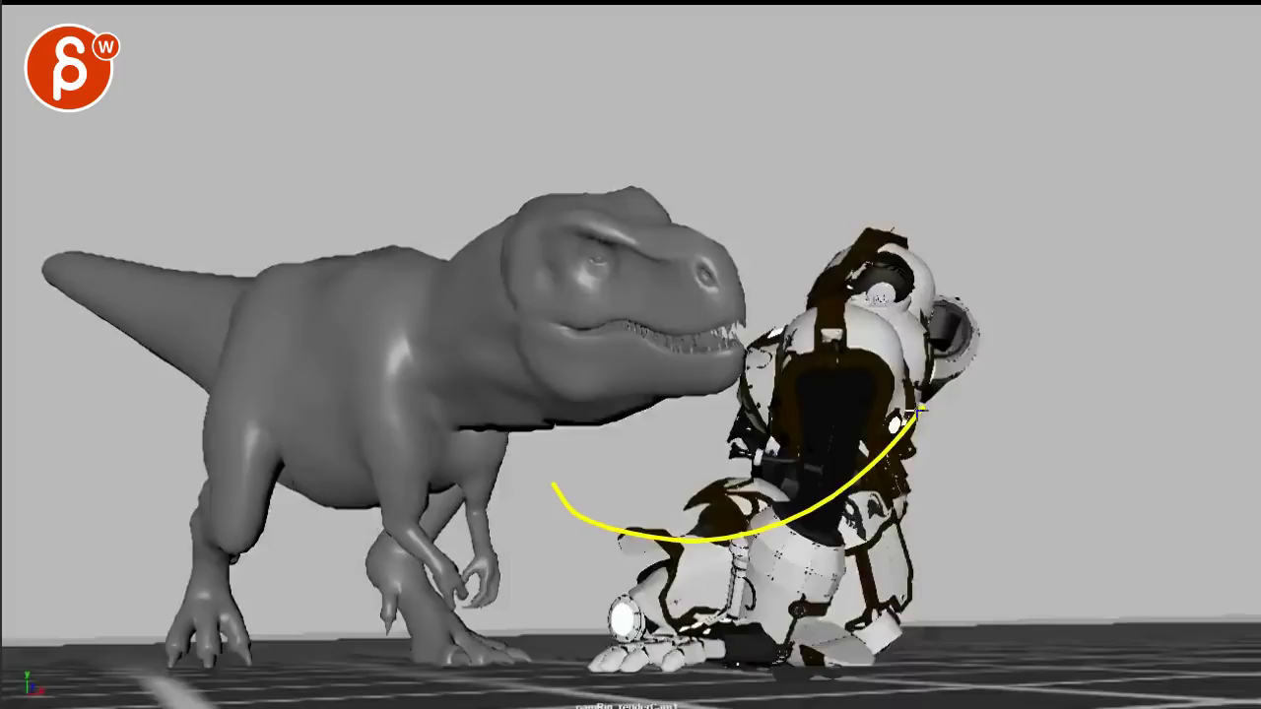
drag(835, 389, 985, 464)
drag(926, 399, 995, 473)
drag(408, 267, 818, 276)
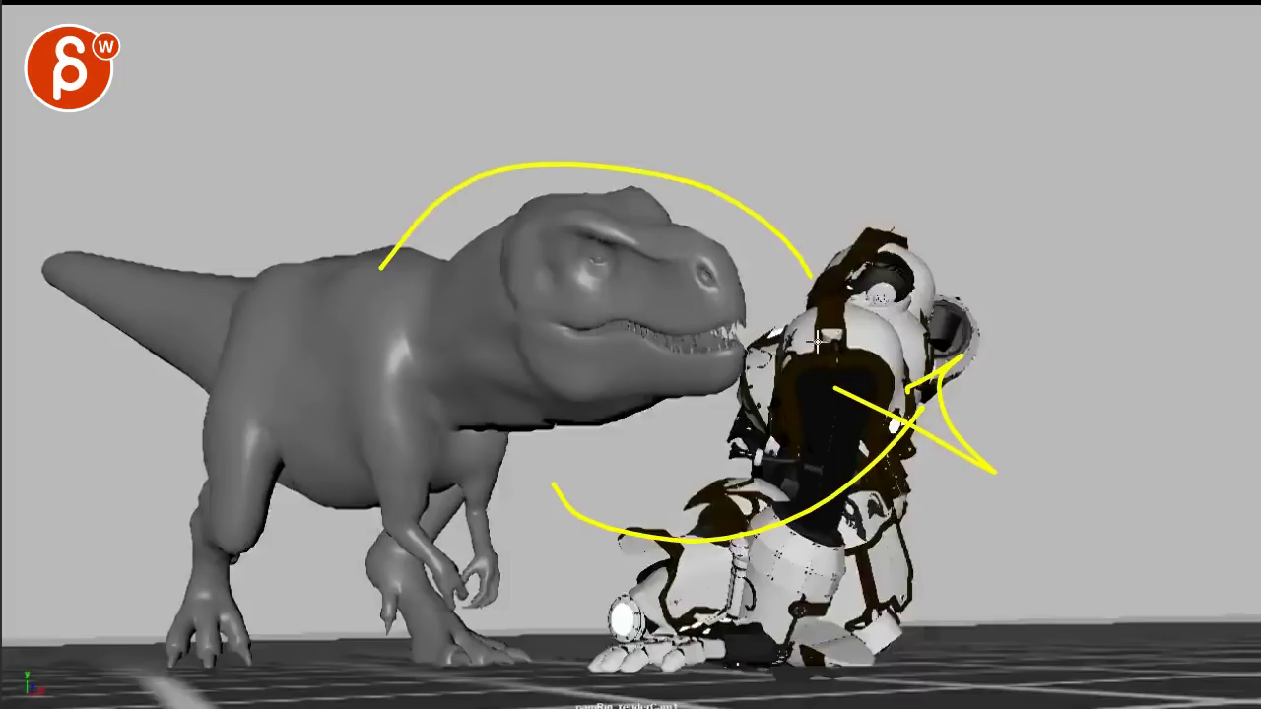
key(space)
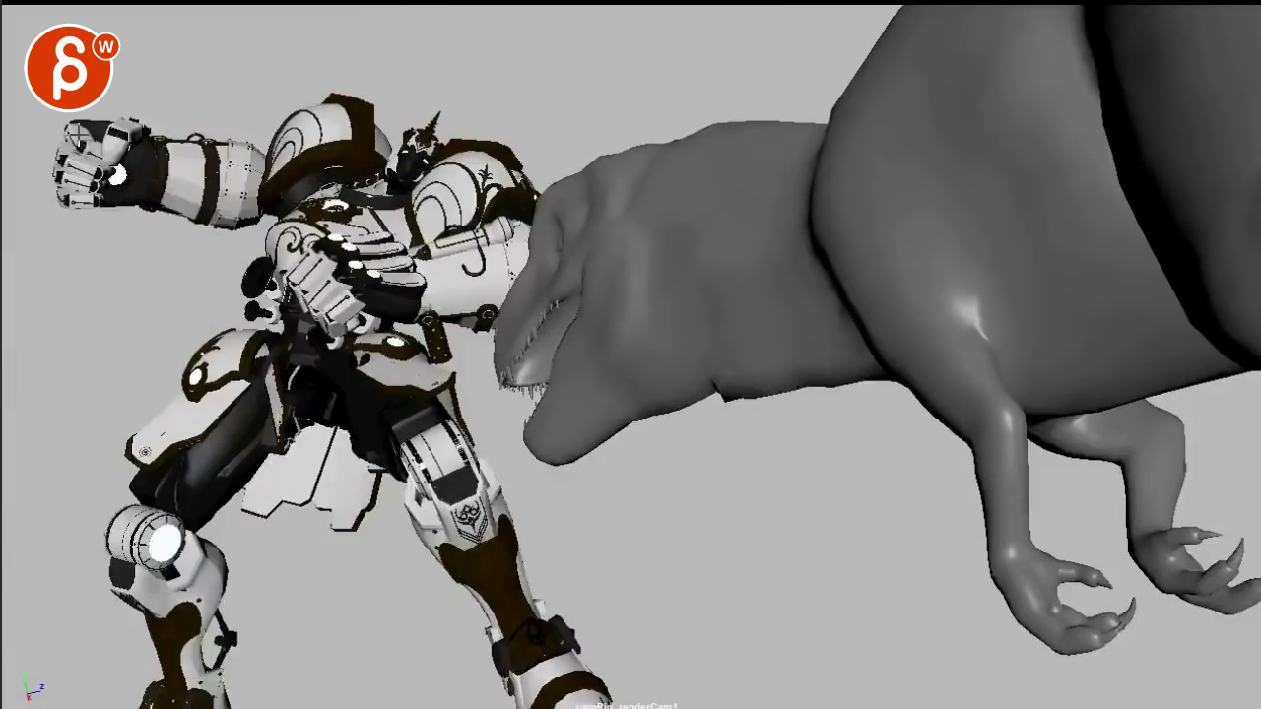
mouse_move(51, 113)
mouse_down()
mouse_move(41, 272)
mouse_move(54, 157)
mouse_up()
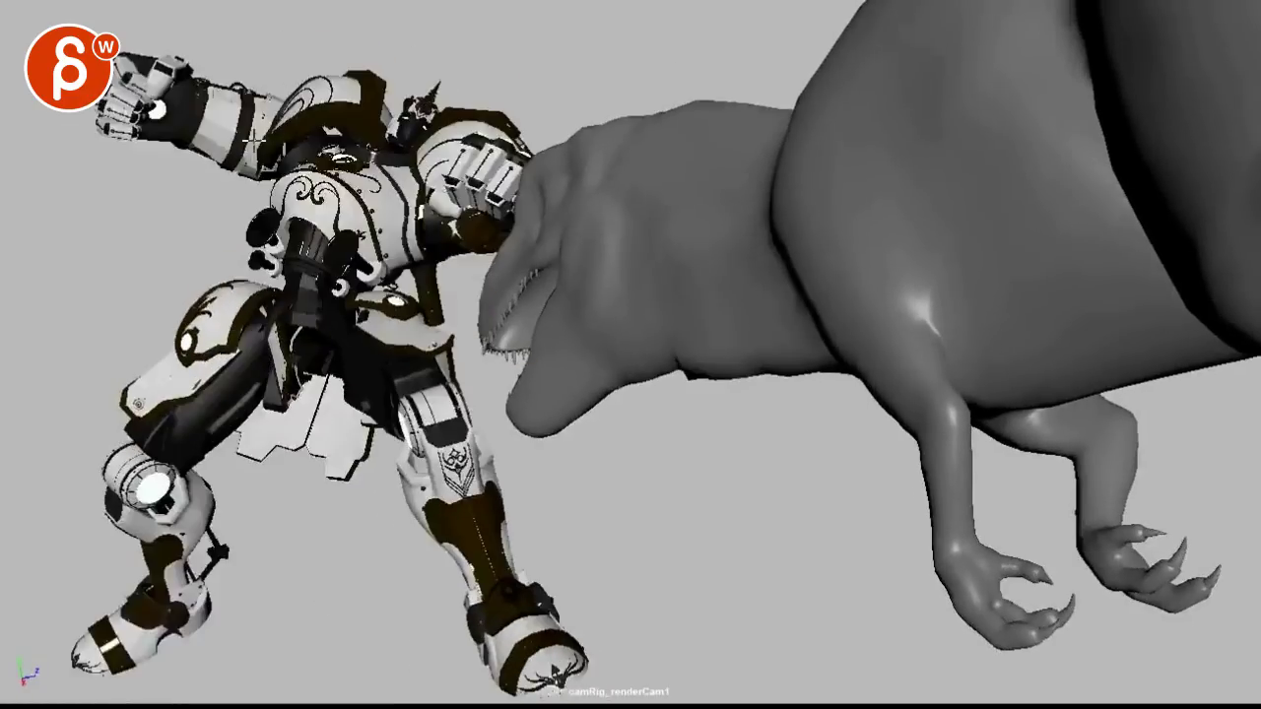
Circle the robot's fist and clear it, then mark the dinosaur's back, neck, belly, leg and jaw.
mouse_move(232, 158)
mouse_down()
mouse_move(237, 182)
mouse_move(225, 74)
mouse_move(188, 44)
mouse_move(207, 103)
mouse_up()
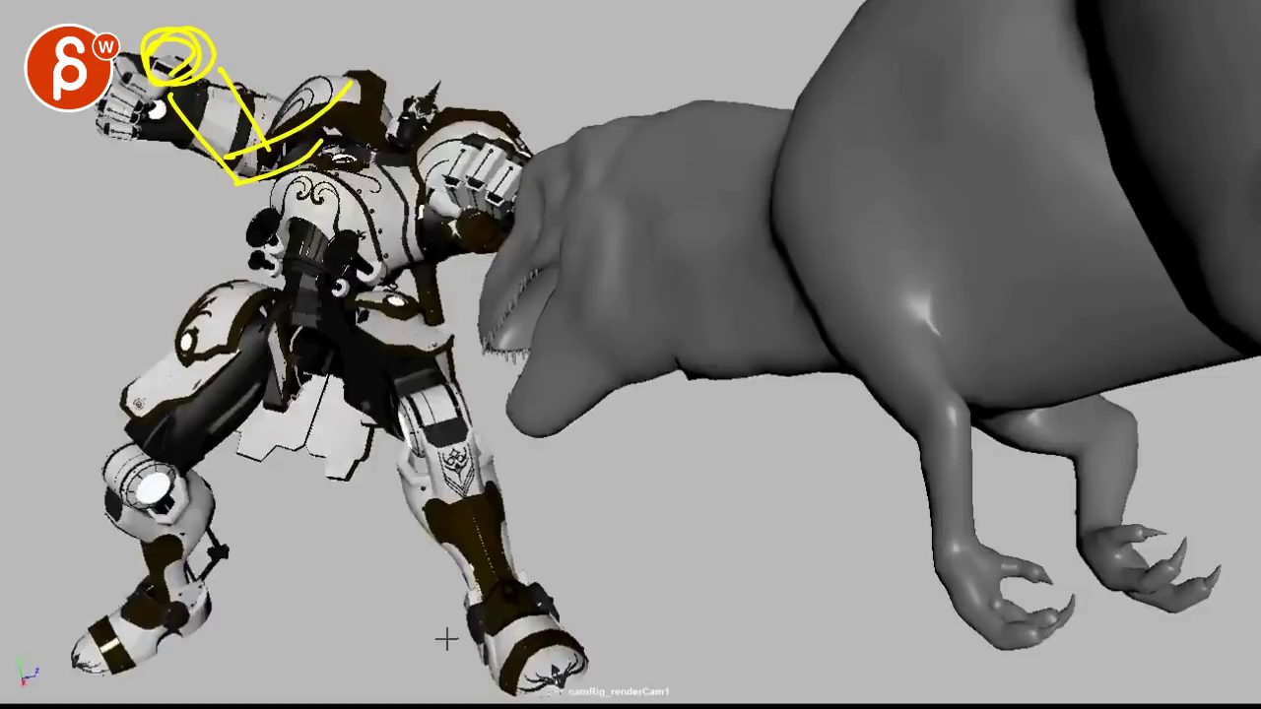
key(Escape)
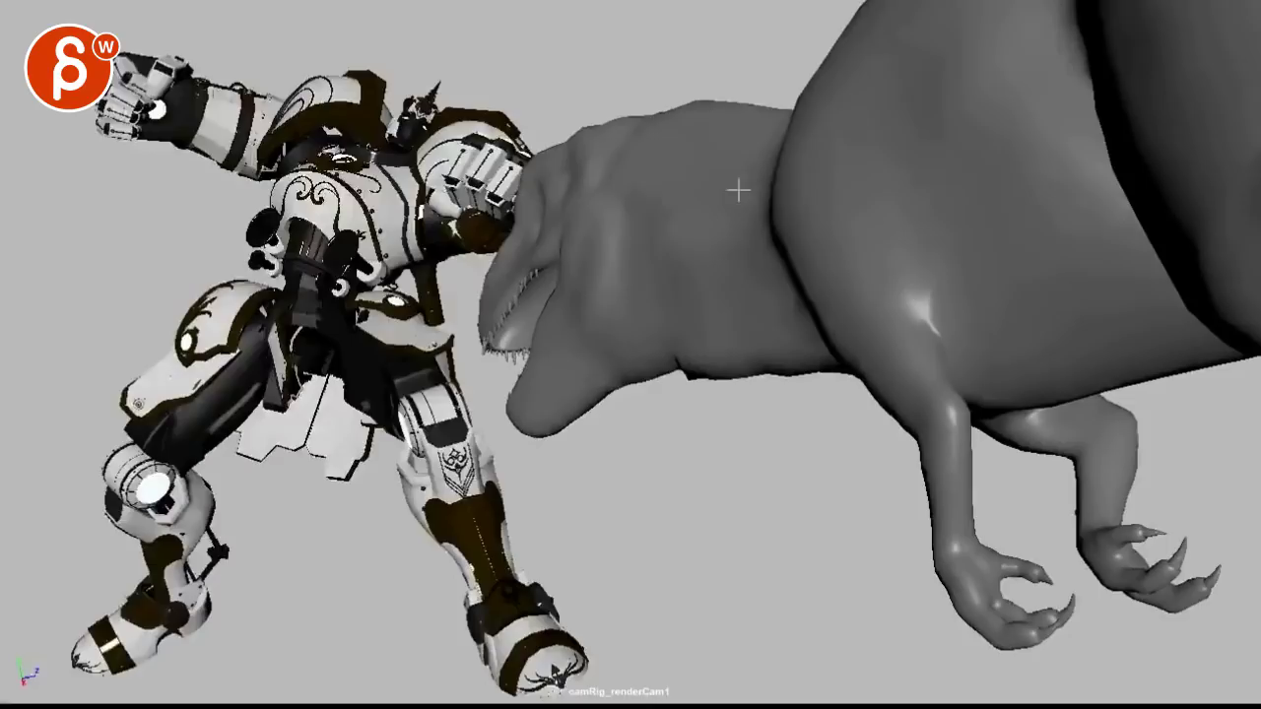
mouse_move(941, 16)
mouse_down()
mouse_move(869, 211)
mouse_move(1013, 362)
mouse_up()
mouse_move(836, 69)
mouse_down()
mouse_move(703, 104)
mouse_move(729, 234)
mouse_up()
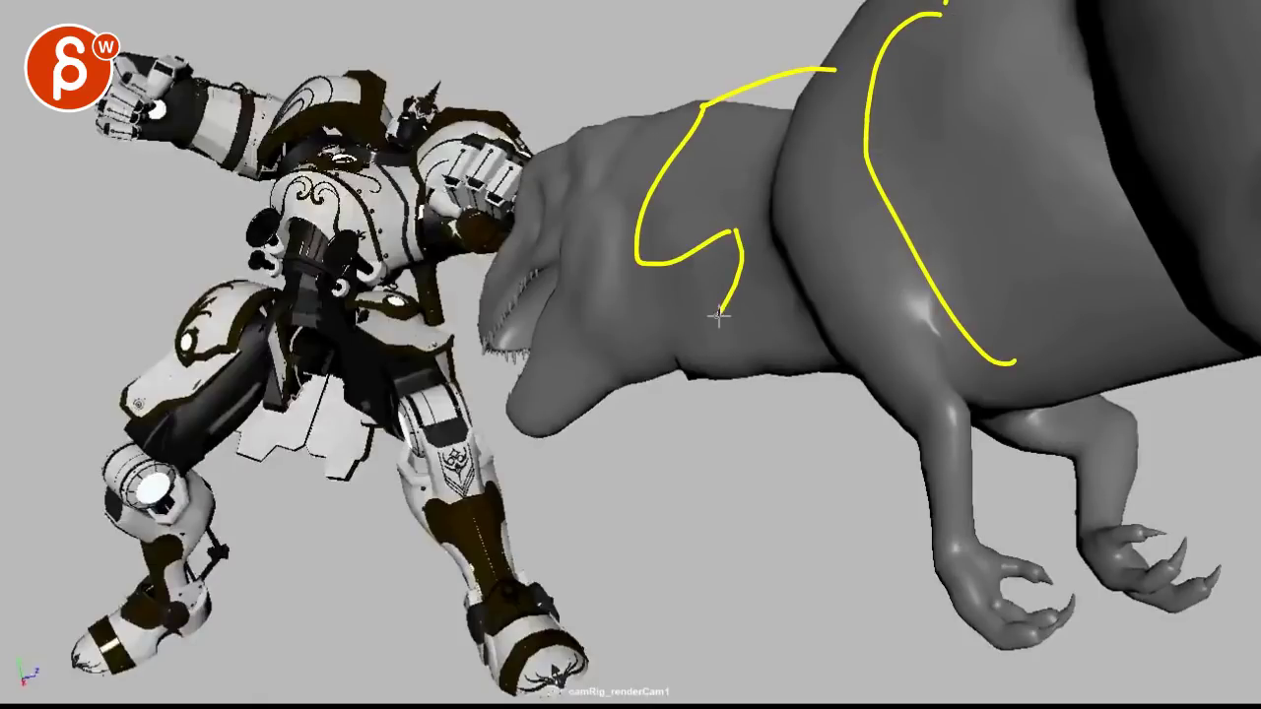
mouse_move(806, 294)
mouse_down()
mouse_move(948, 316)
mouse_move(1083, 465)
mouse_move(1143, 446)
mouse_up()
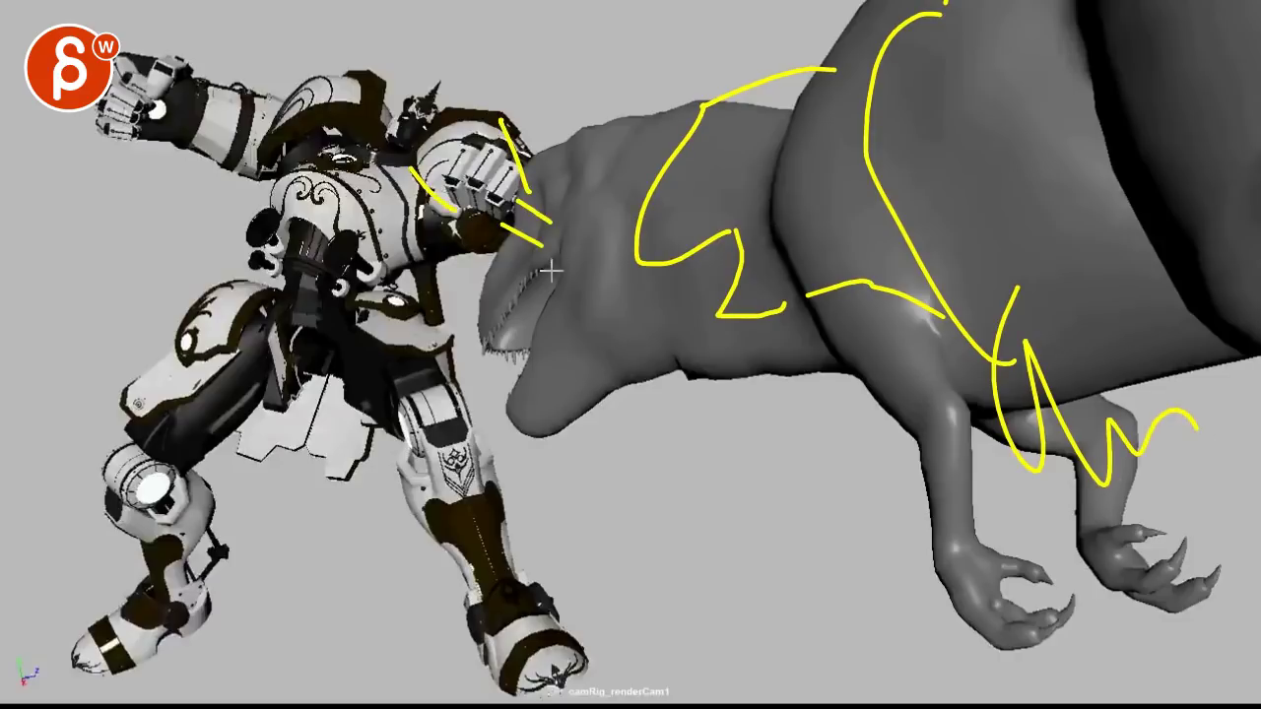
drag(526, 278, 538, 285)
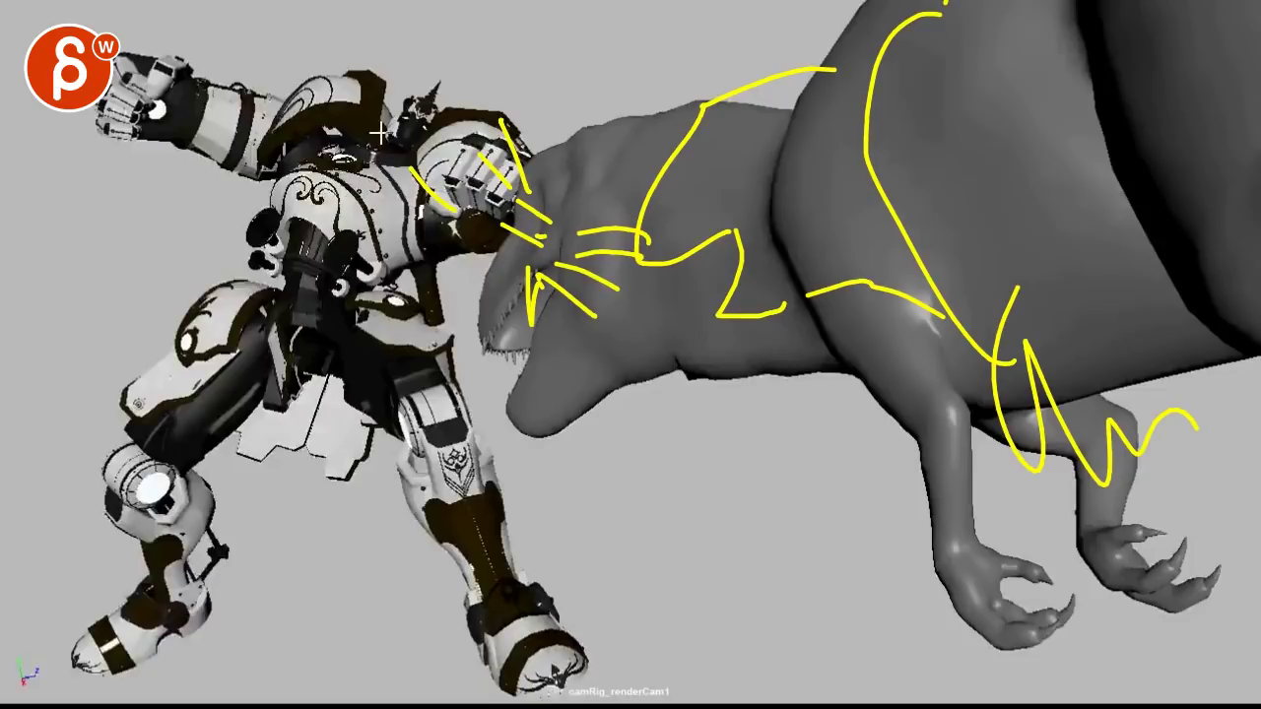
Mark the robot's shoulder spike, arm, leg line and upper-body pose in yellow, then clear them.
drag(378, 133, 386, 146)
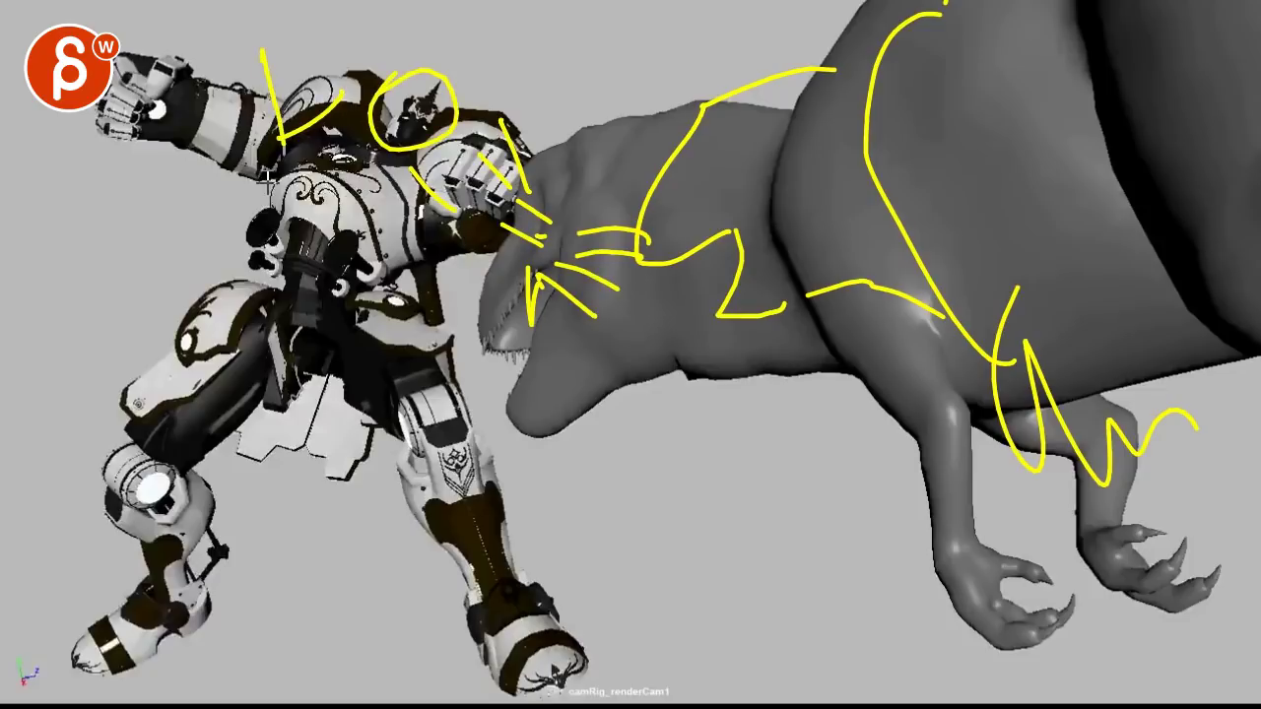
mouse_move(218, 207)
mouse_down()
mouse_move(197, 57)
mouse_move(202, 84)
mouse_up()
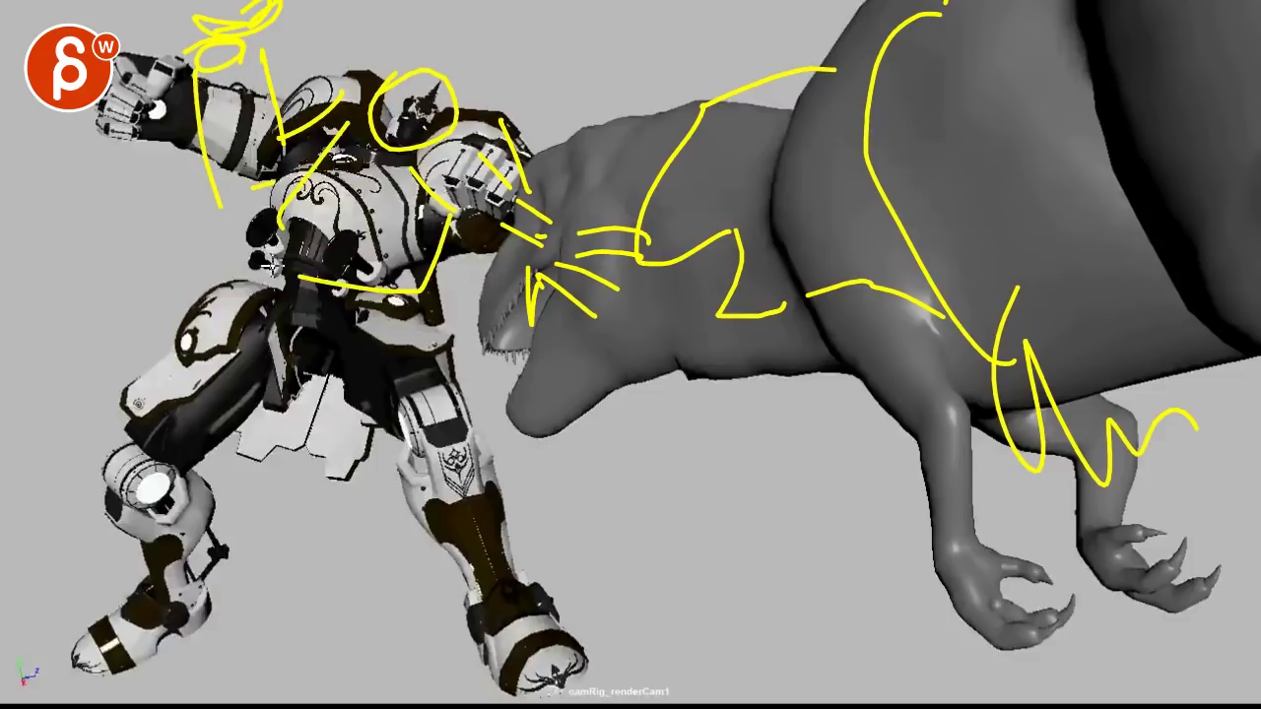
drag(329, 281, 153, 597)
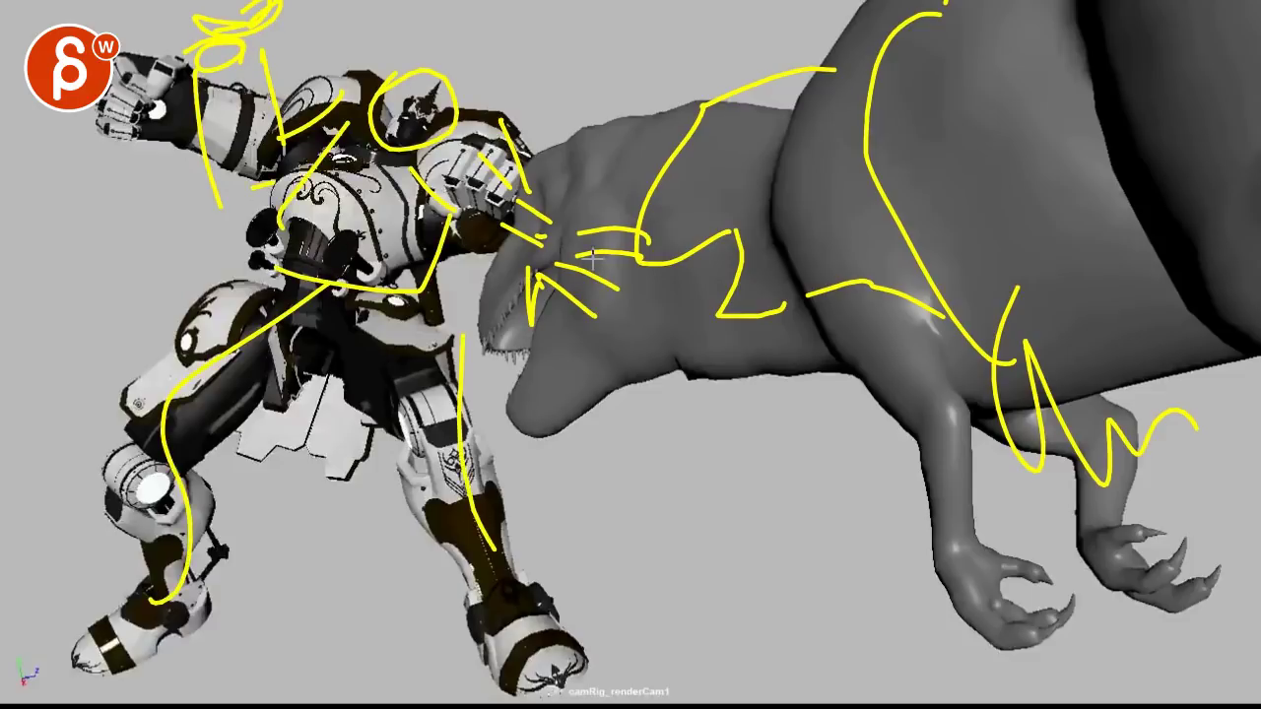
mouse_move(242, 117)
mouse_down()
mouse_move(650, 325)
mouse_move(591, 433)
mouse_up()
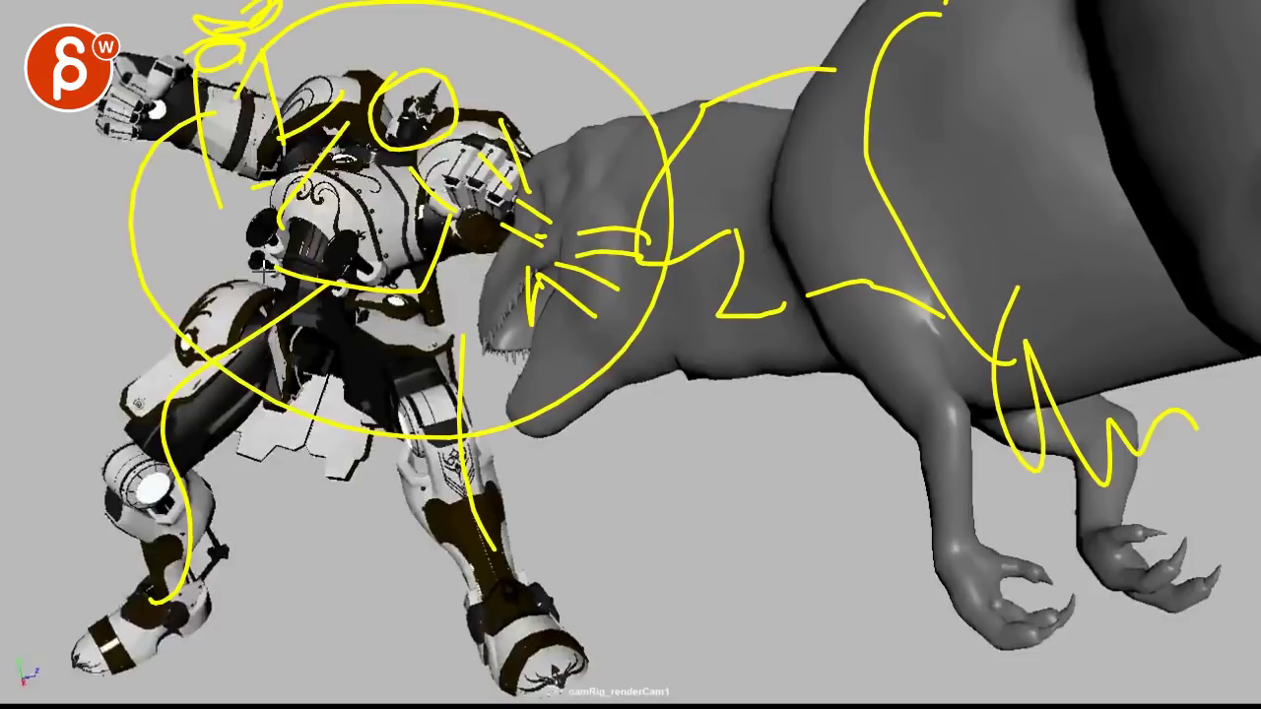
key(Escape)
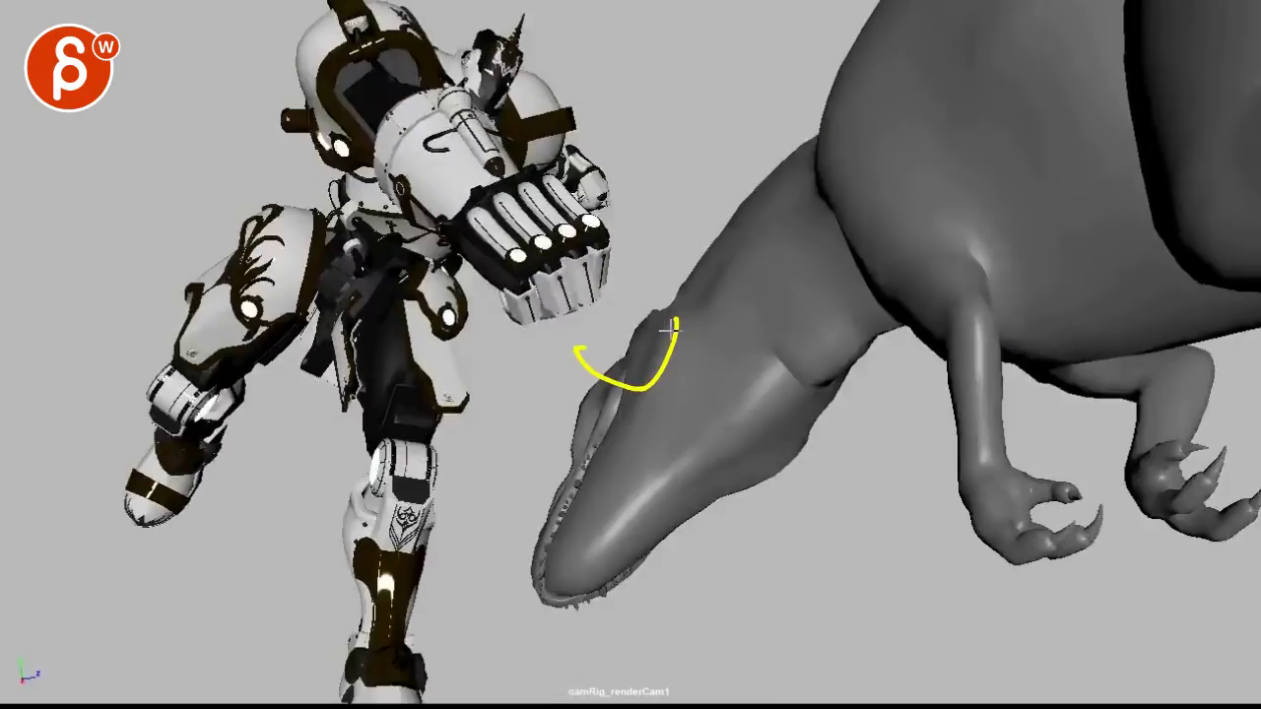
Clear the snout arc, sketch and erase a shoulder-to-neck stroke, then circle the fist and snout.
key(Escape)
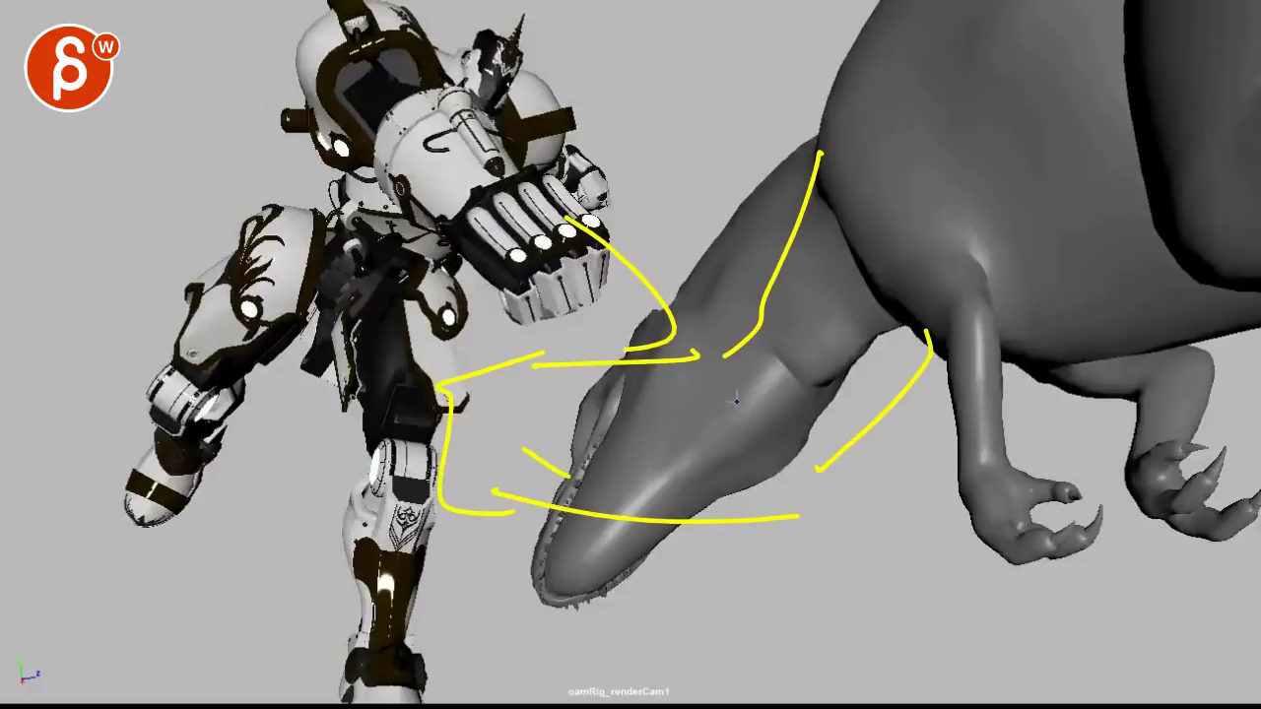
drag(763, 261, 516, 83)
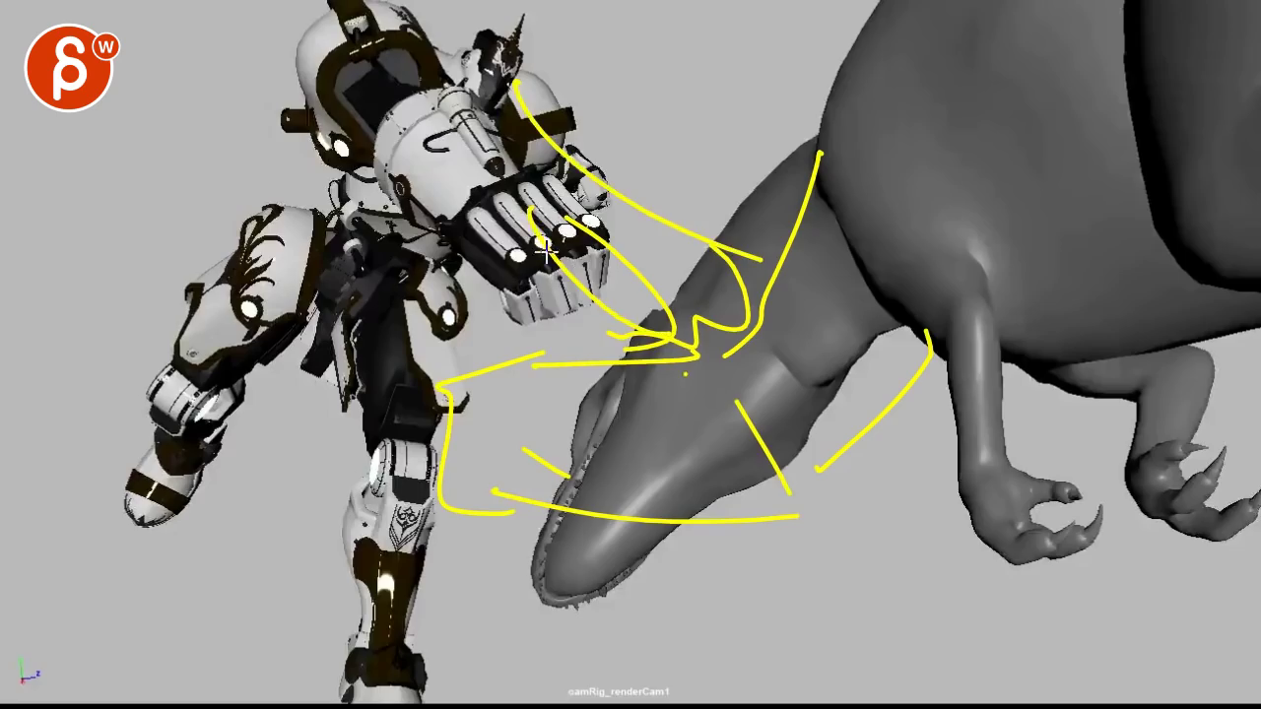
key(e)
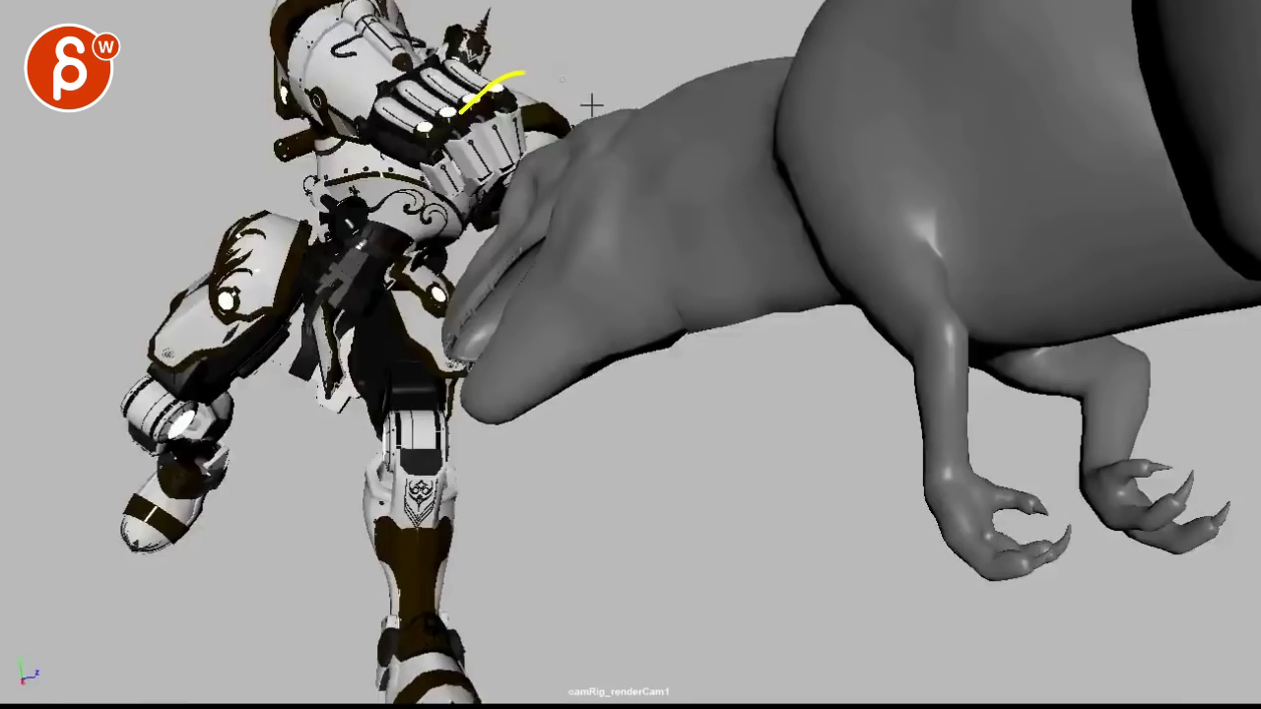
drag(591, 104, 463, 108)
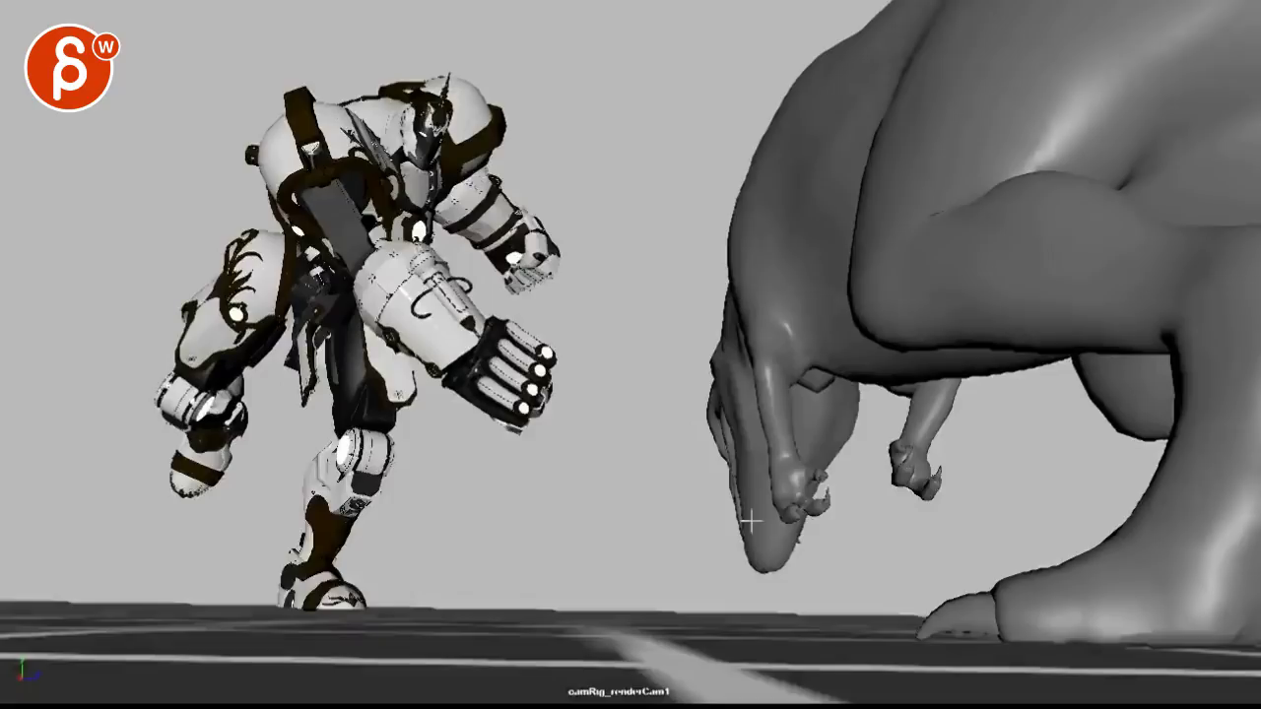
Sketch yellow strokes over the T-rex's arm, neck and body, and circle the right T-rex's head.
drag(811, 295, 927, 358)
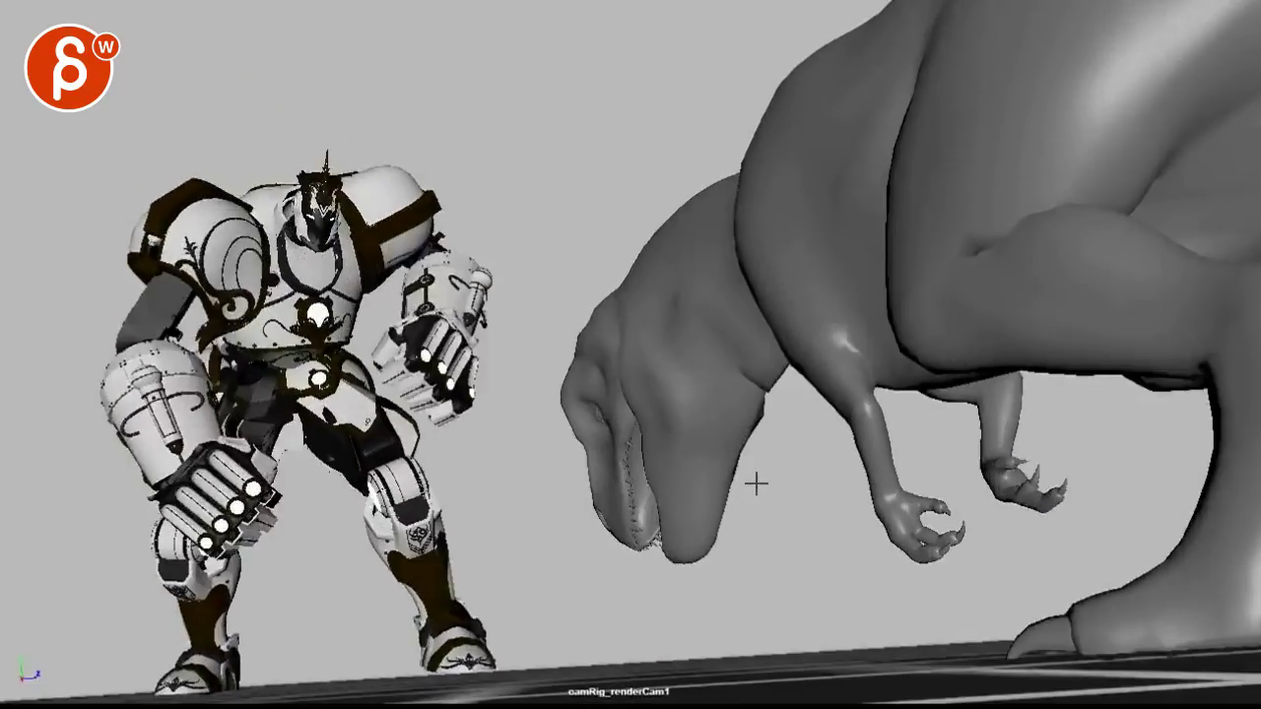
drag(734, 202, 597, 388)
drag(786, 331, 760, 503)
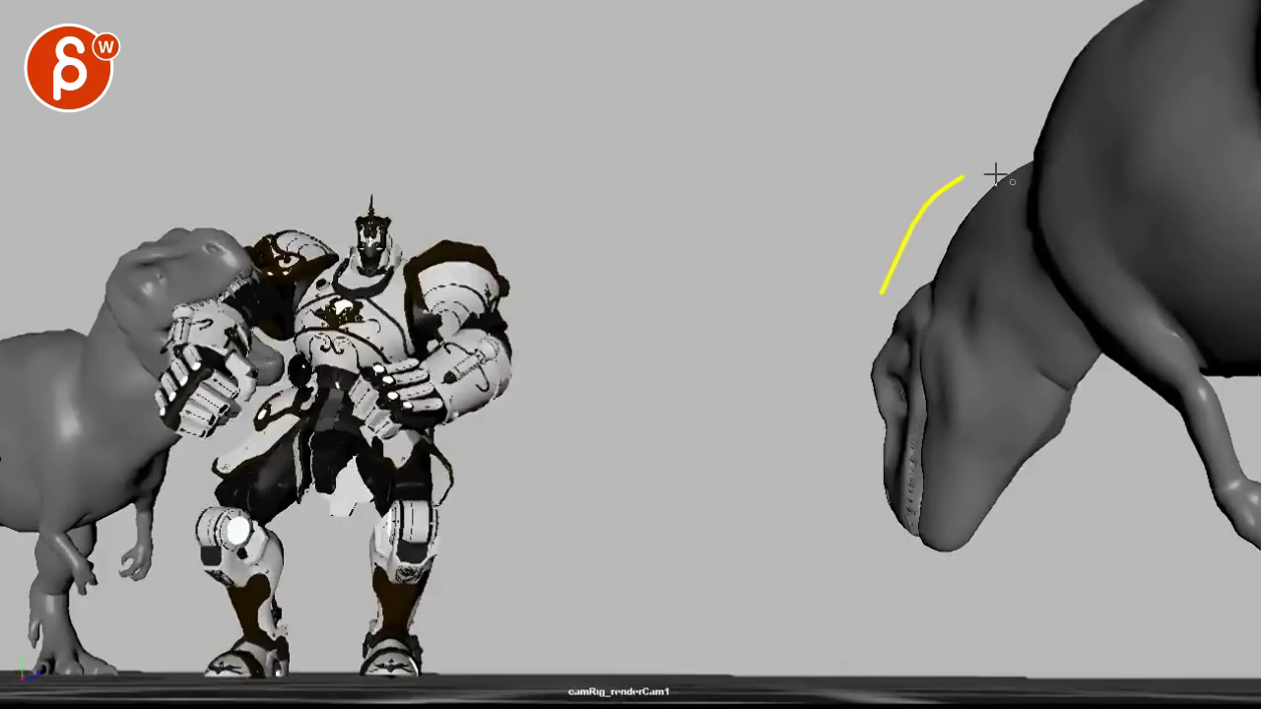
drag(995, 176, 817, 369)
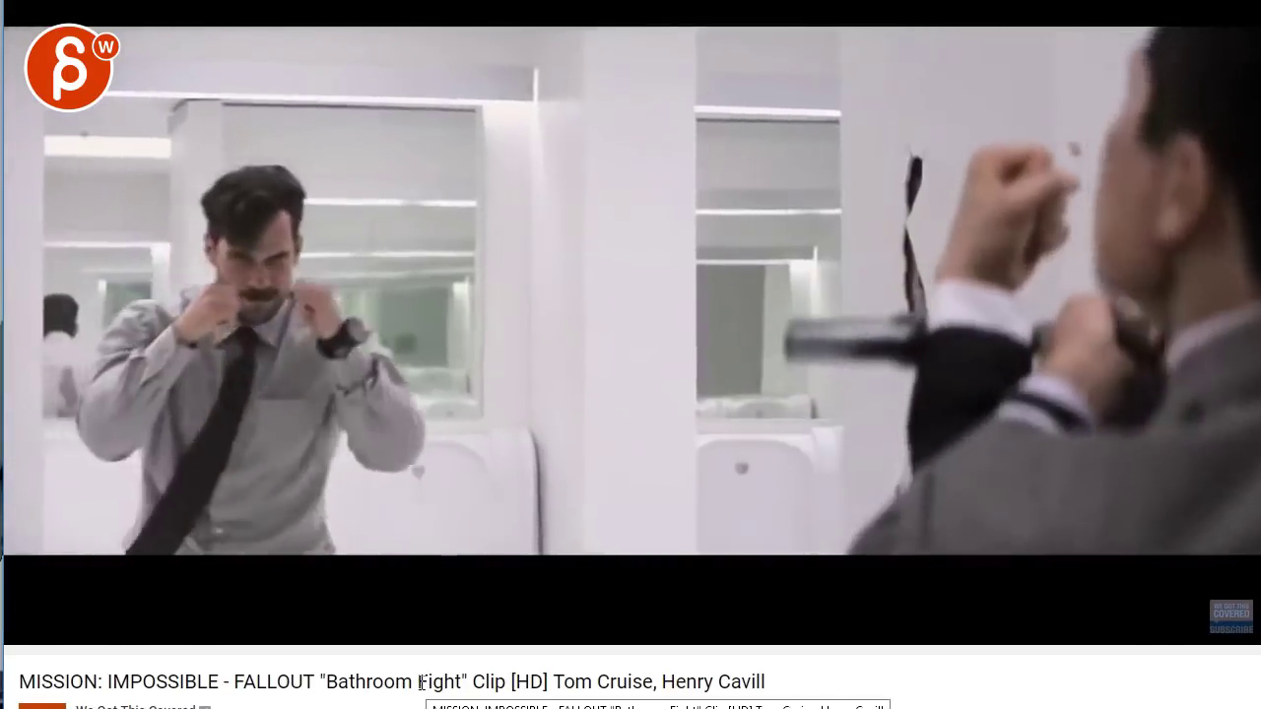
Pause the fight clip, replay it from 1:33, and stop it at 1:35.
click(415, 538)
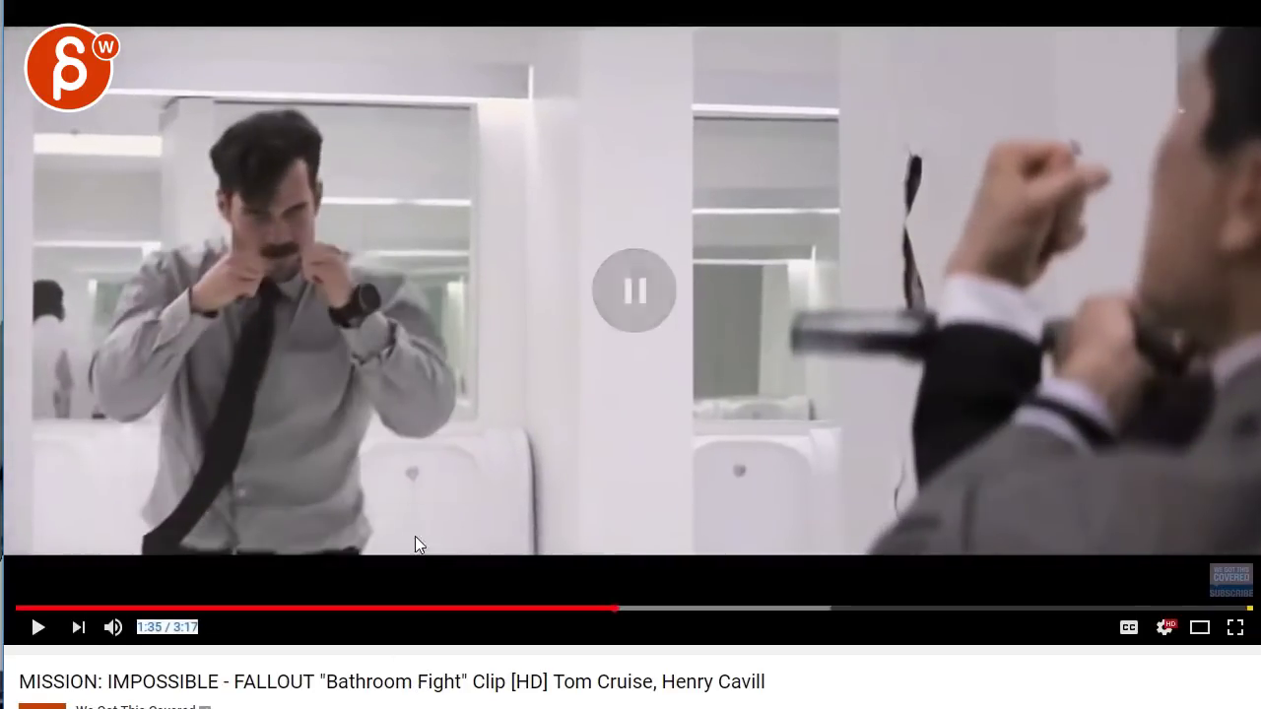
click(604, 609)
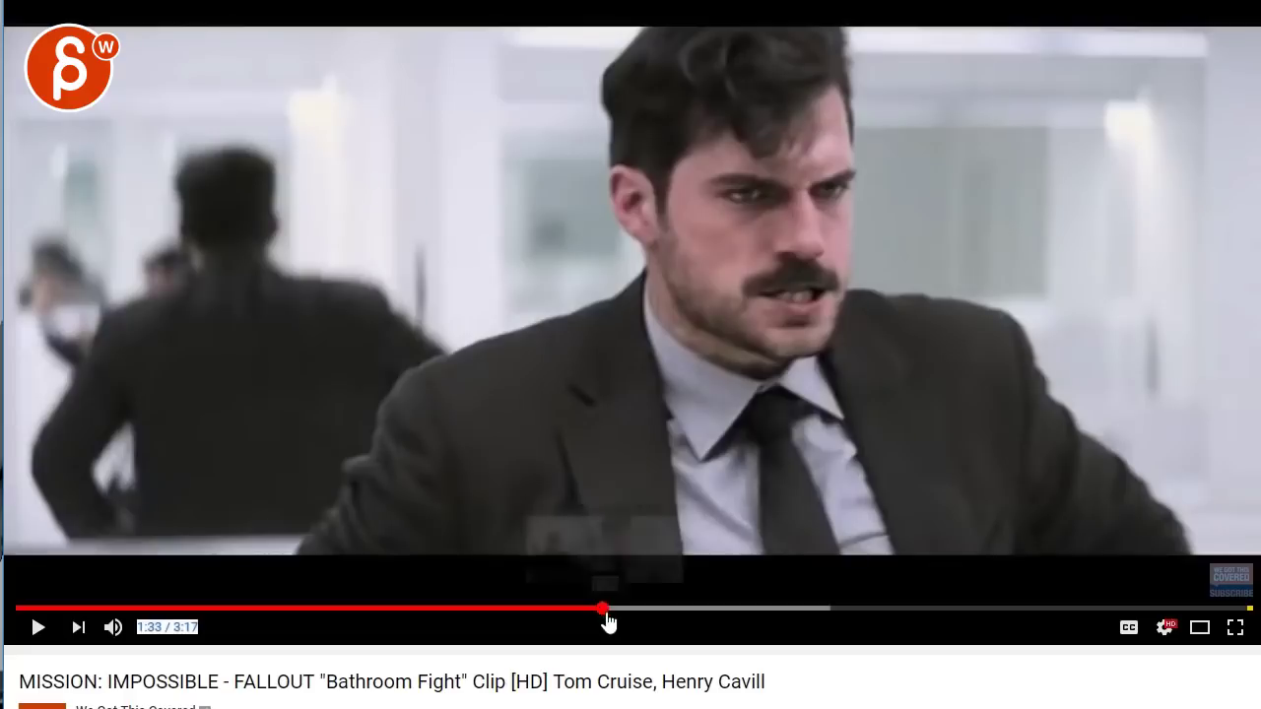
click(540, 465)
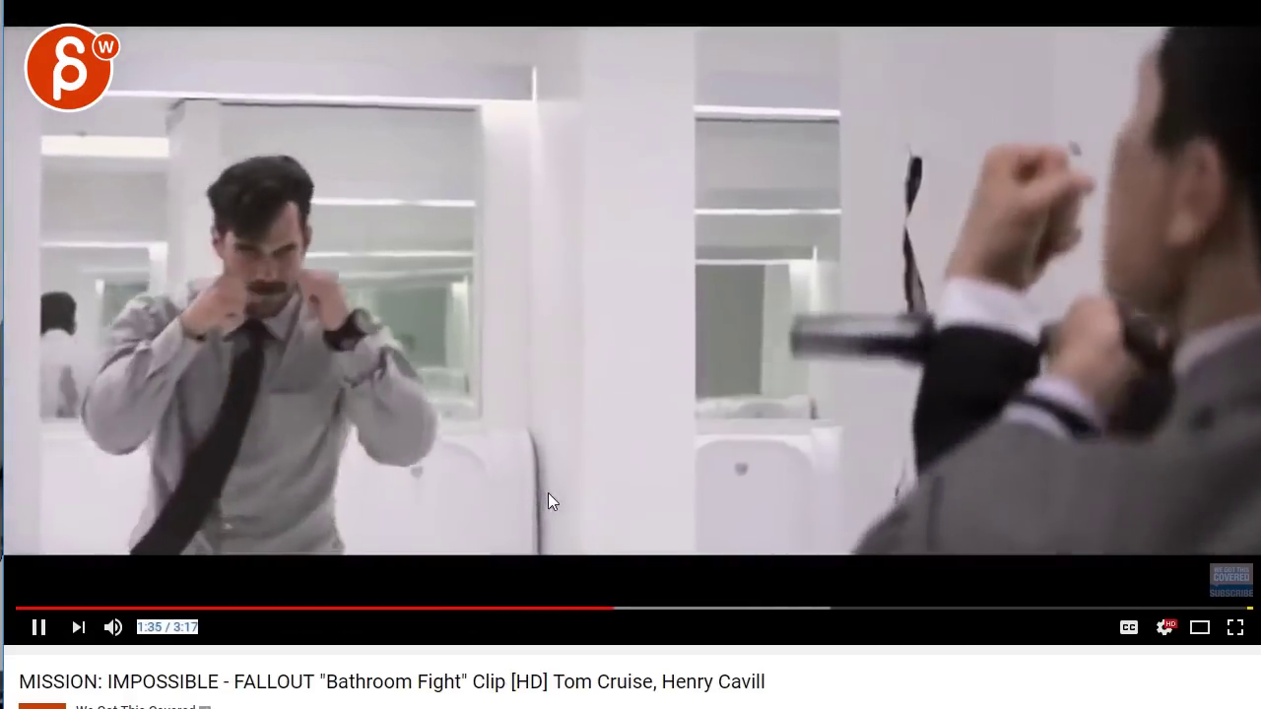
click(611, 250)
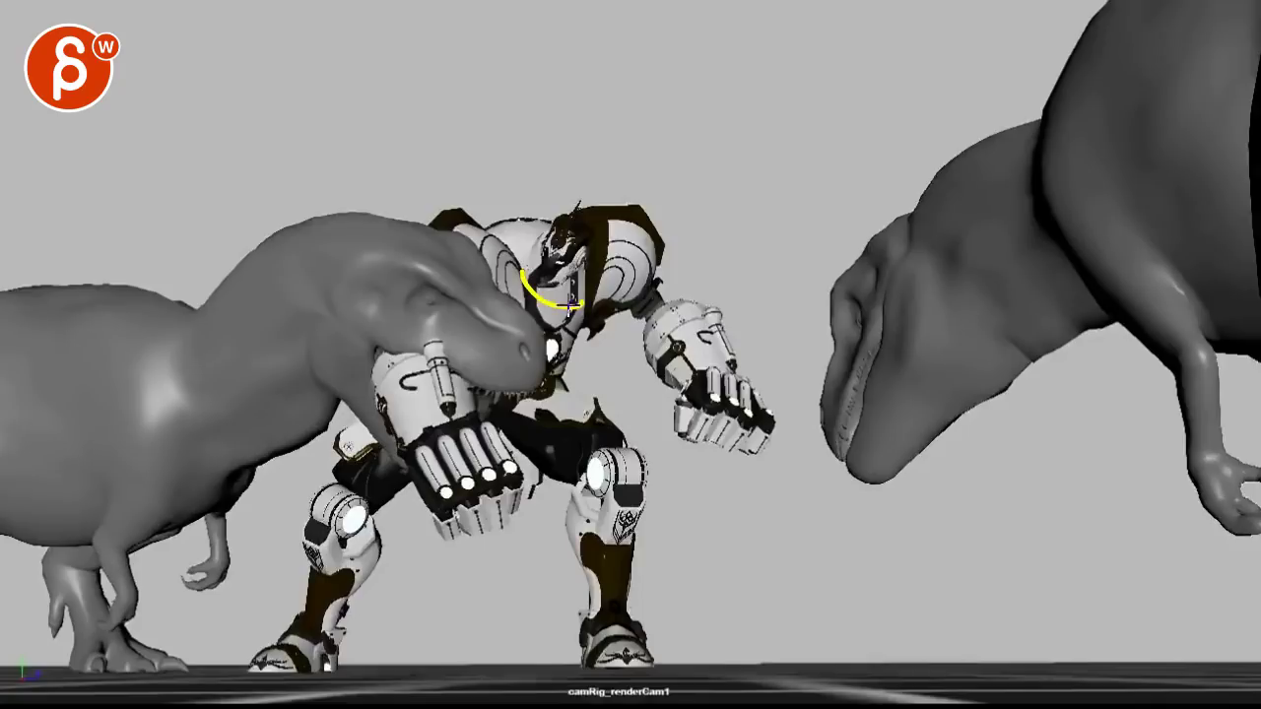
Draw a yellow line from the robot's head to the T-rex's mouth and circle the biting T-rex's head.
drag(601, 268, 857, 300)
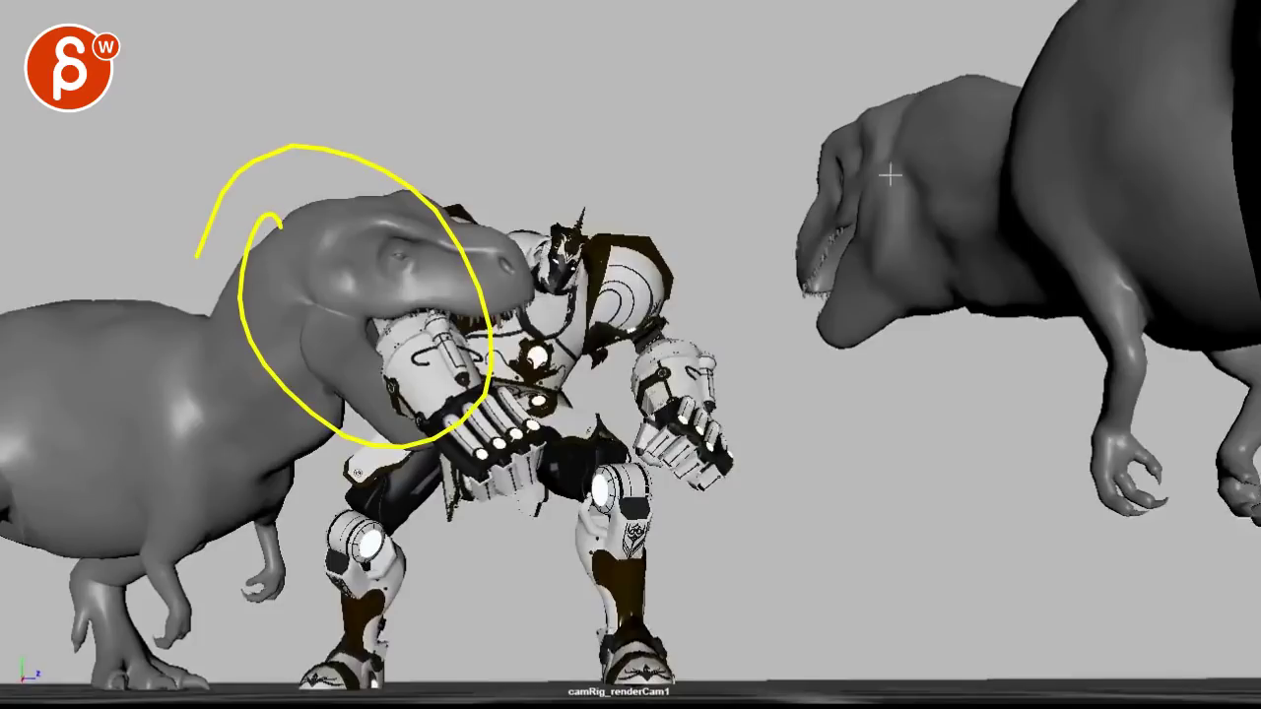
drag(883, 144, 1030, 194)
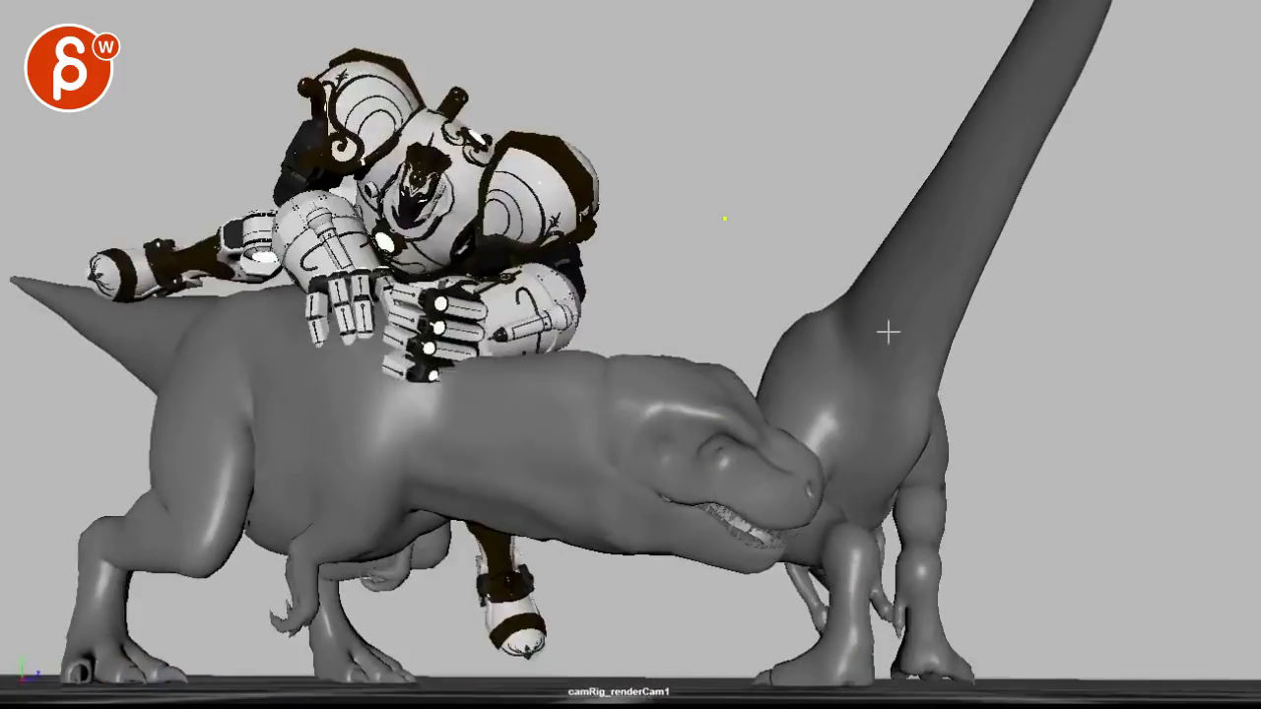
Trace the T-rex motion in yellow: body curve, leg stroke, arc from the mouth, and loops at the feet.
drag(887, 333, 1005, 623)
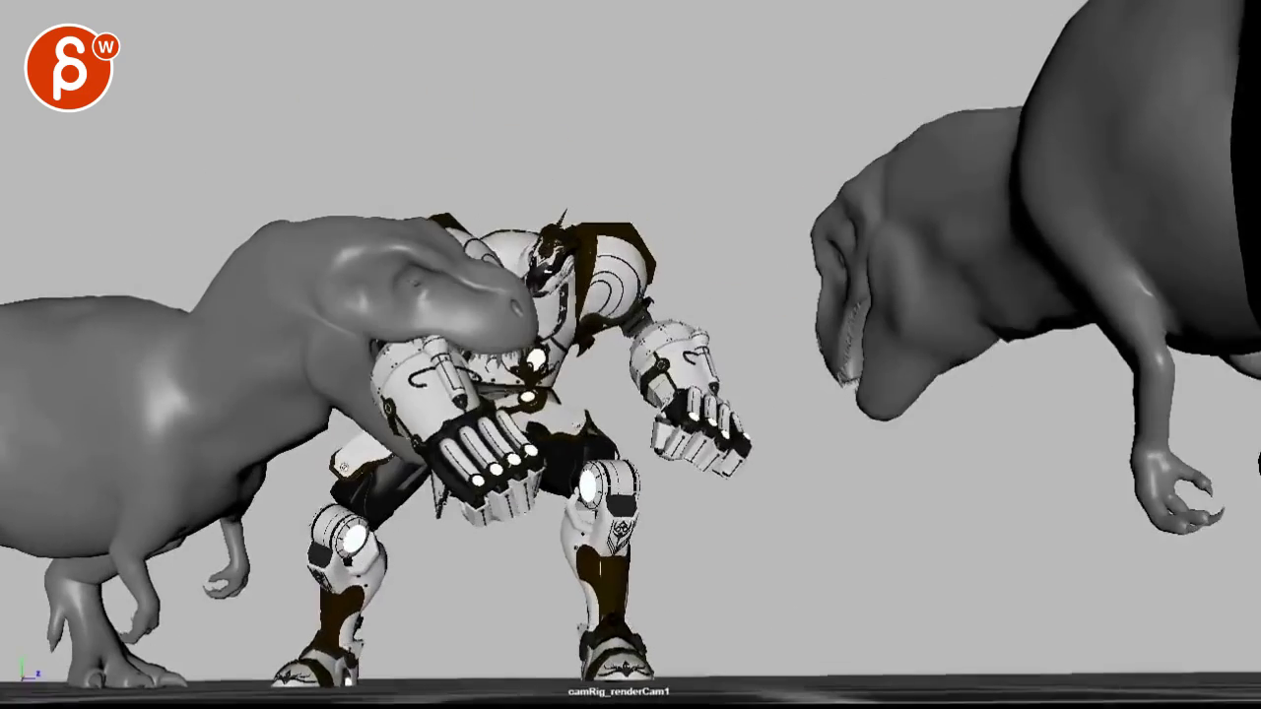
mouse_move(736, 344)
mouse_down()
mouse_move(794, 569)
mouse_move(690, 391)
mouse_up()
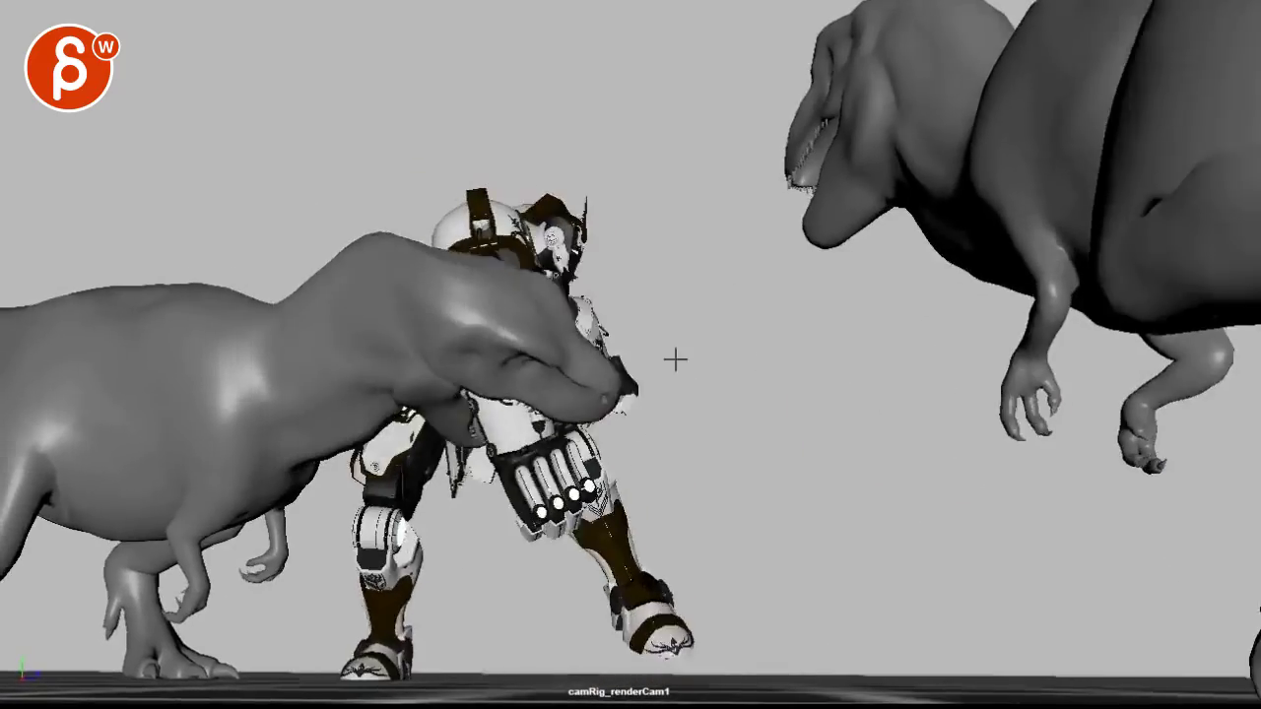
mouse_move(568, 400)
mouse_down()
mouse_move(867, 73)
mouse_move(845, 2)
mouse_up()
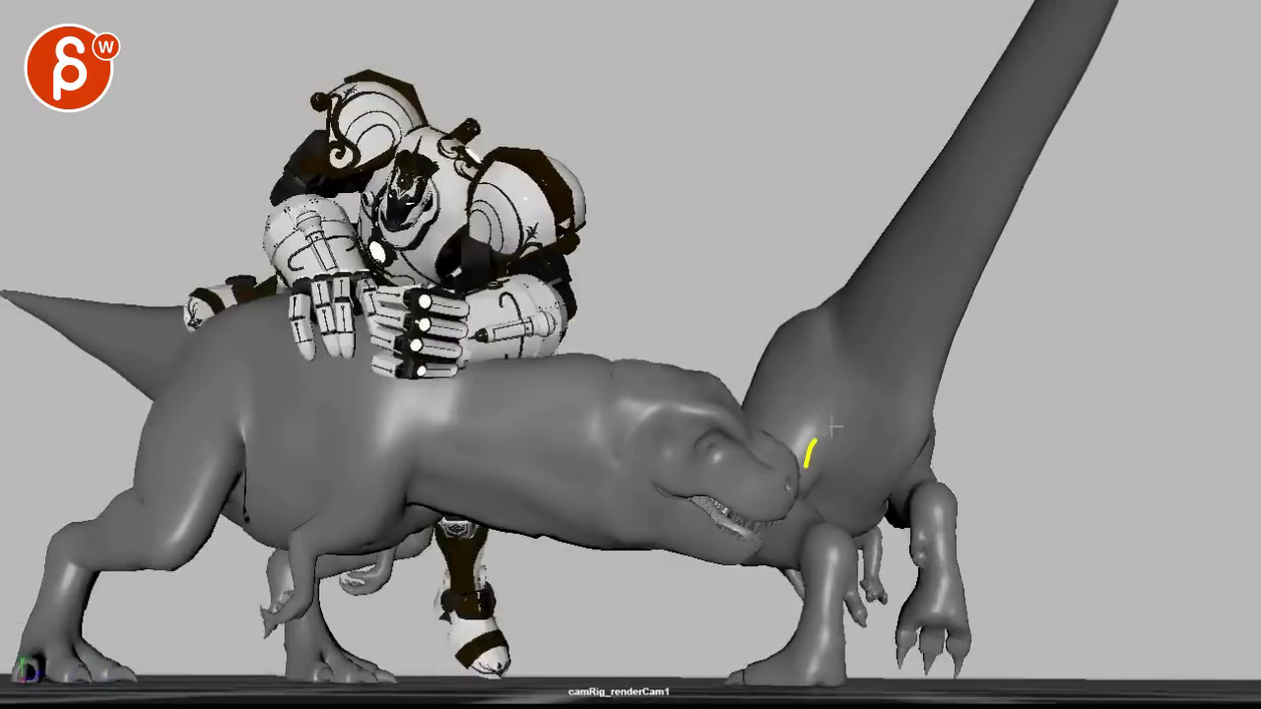
drag(832, 428, 1128, 600)
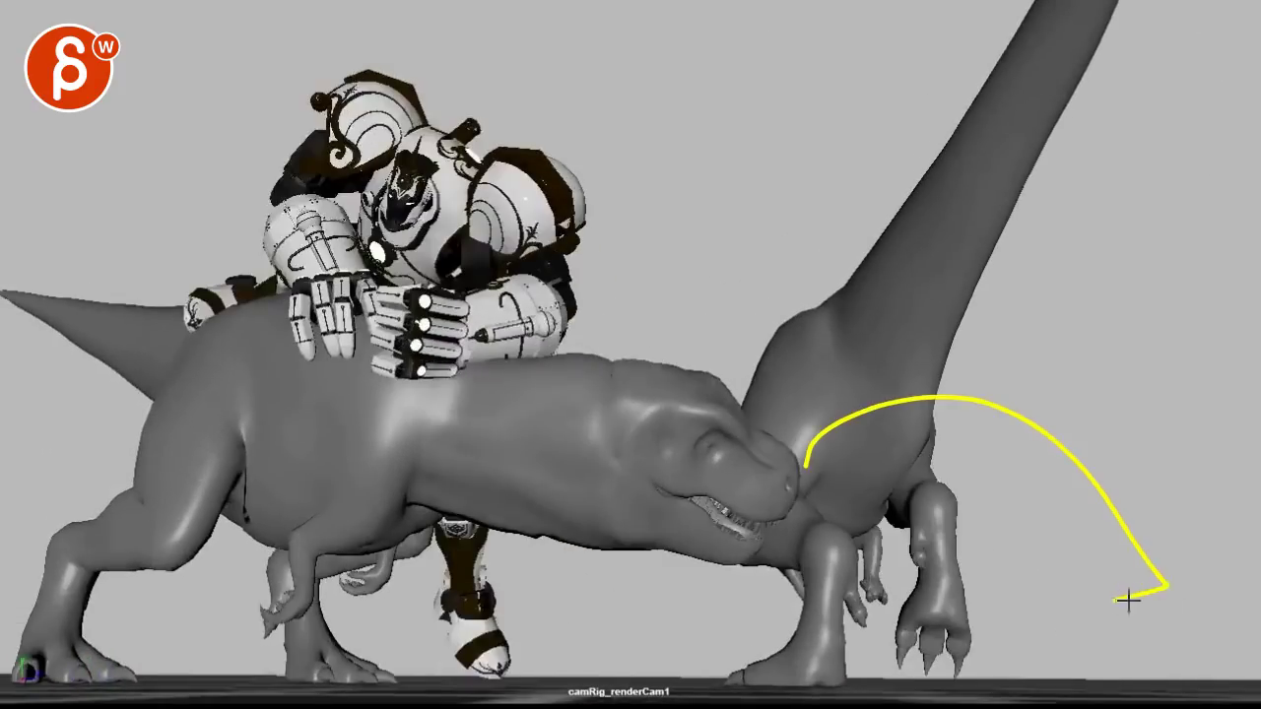
drag(946, 652, 1000, 680)
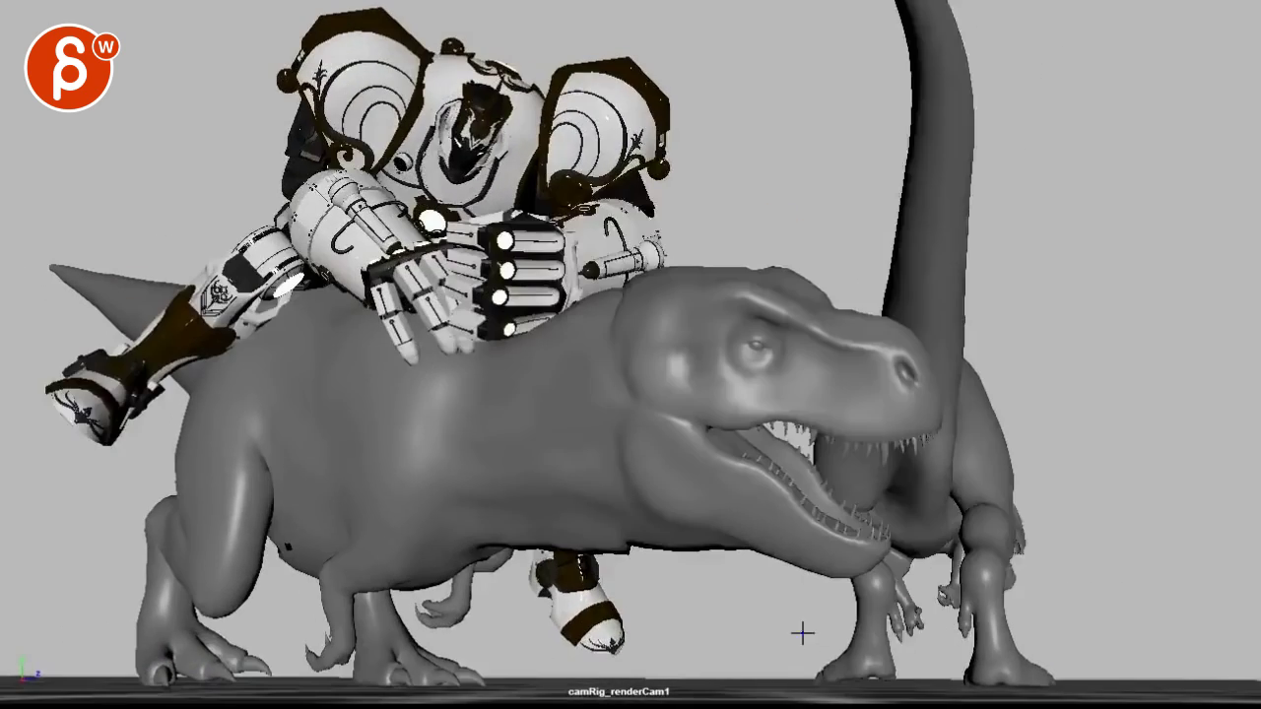
drag(802, 633, 953, 675)
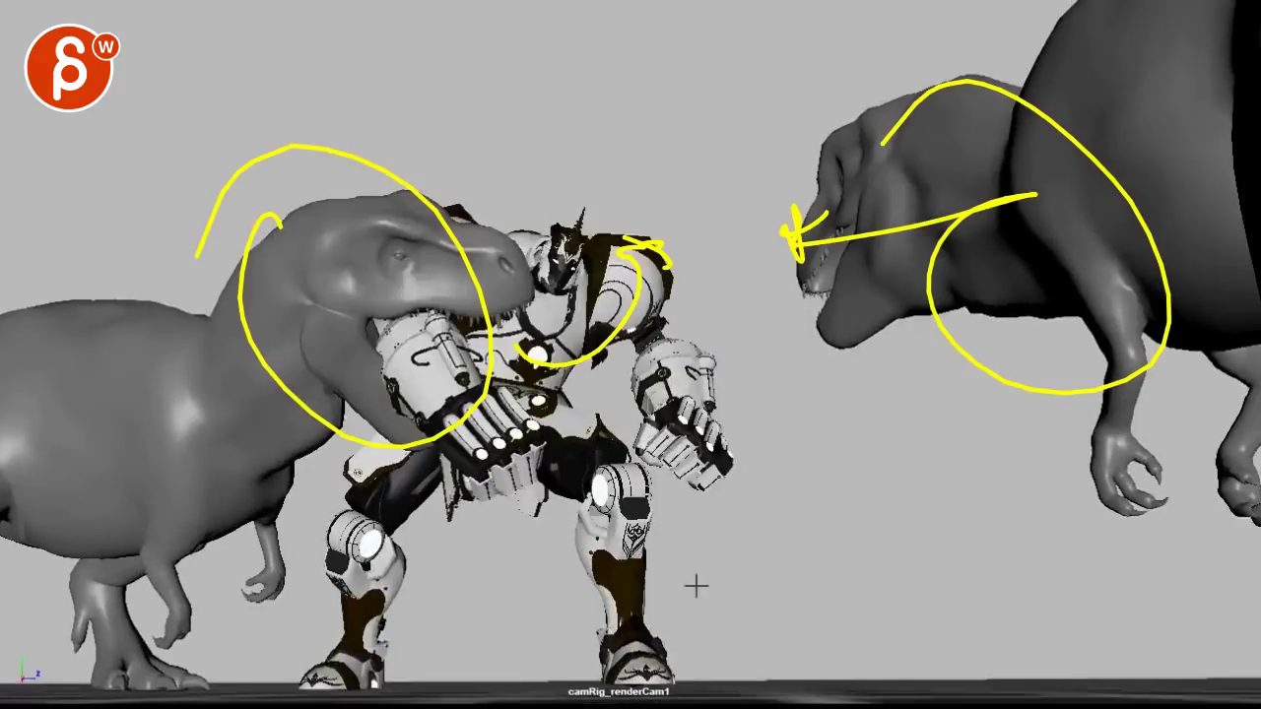
Sketch a yellow V showing the robot's free hand swinging down, then clear it.
drag(680, 391, 784, 565)
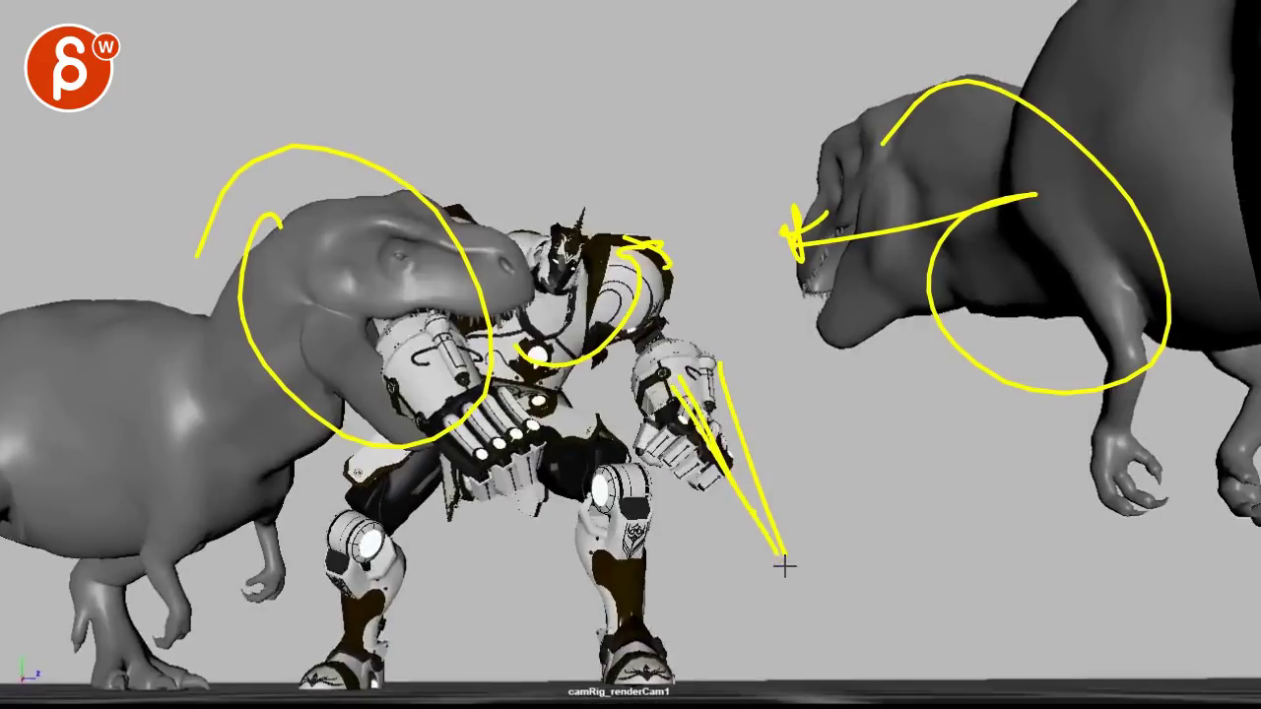
mouse_move(725, 364)
mouse_down()
mouse_move(740, 508)
mouse_move(785, 567)
mouse_up()
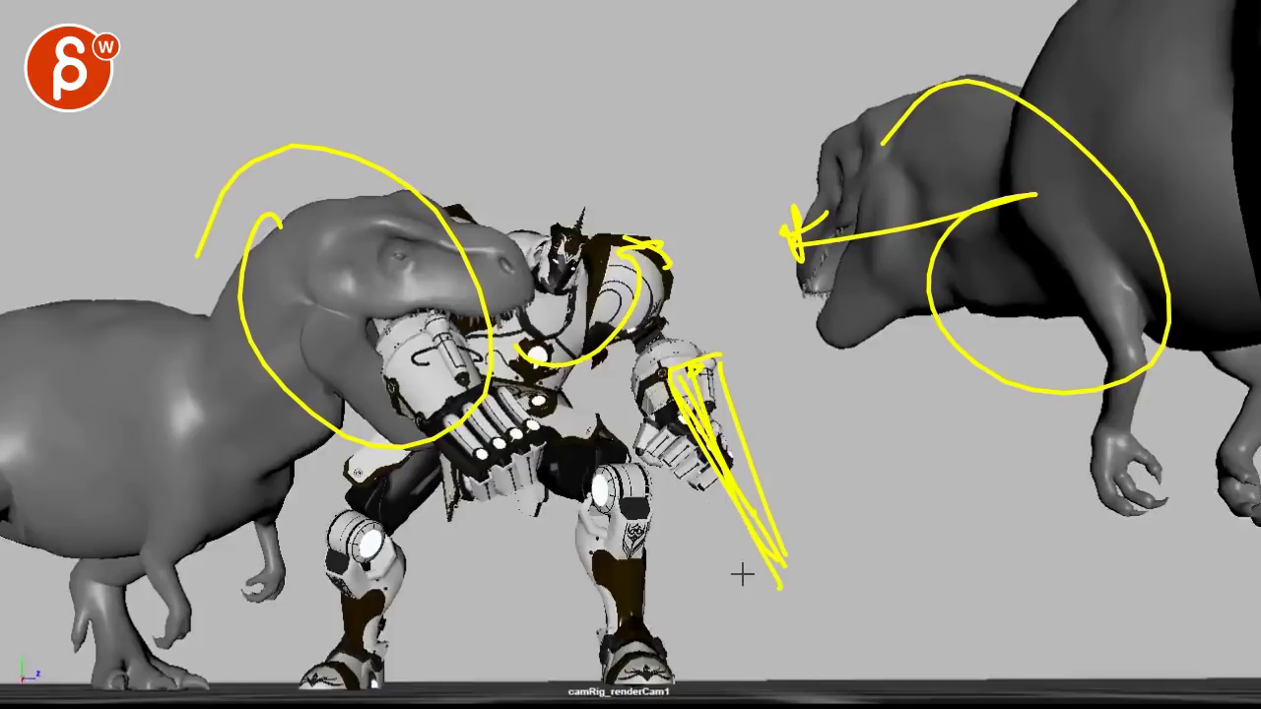
key(Escape)
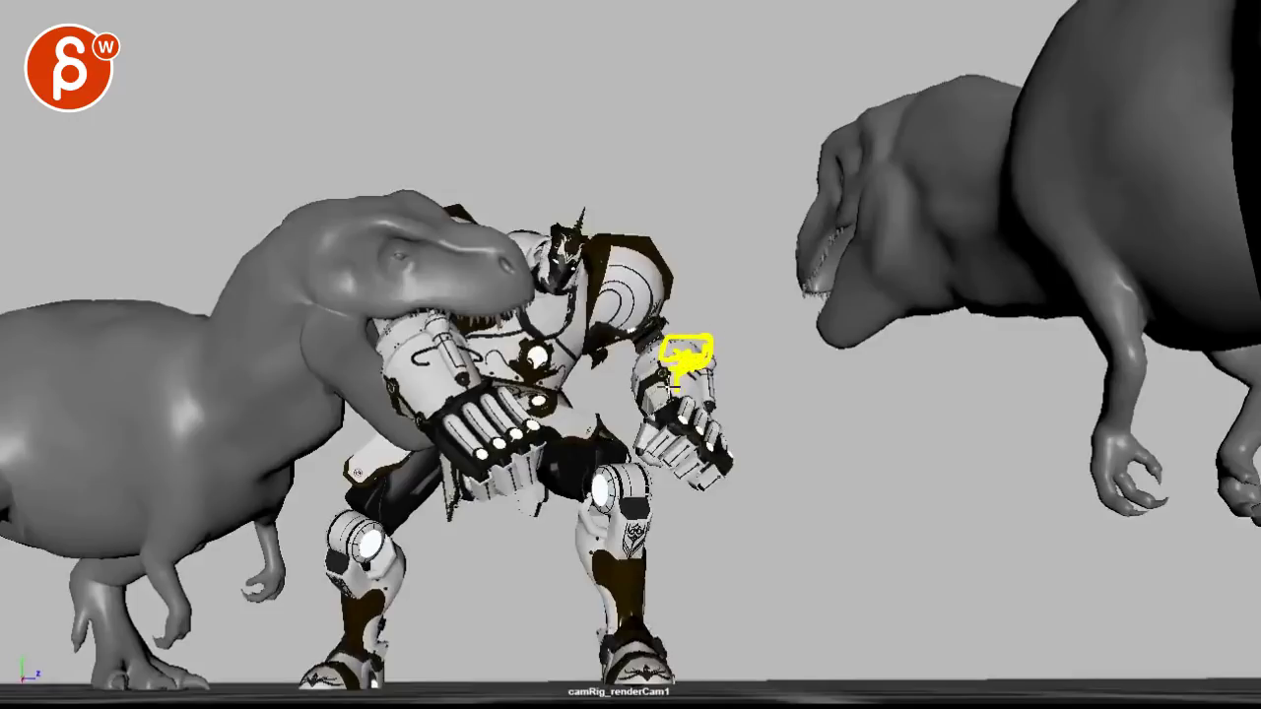
Redraw two lines down from the hand, clear them, and arc from the robot's head toward the T-rex.
drag(686, 367, 837, 648)
drag(712, 386, 847, 601)
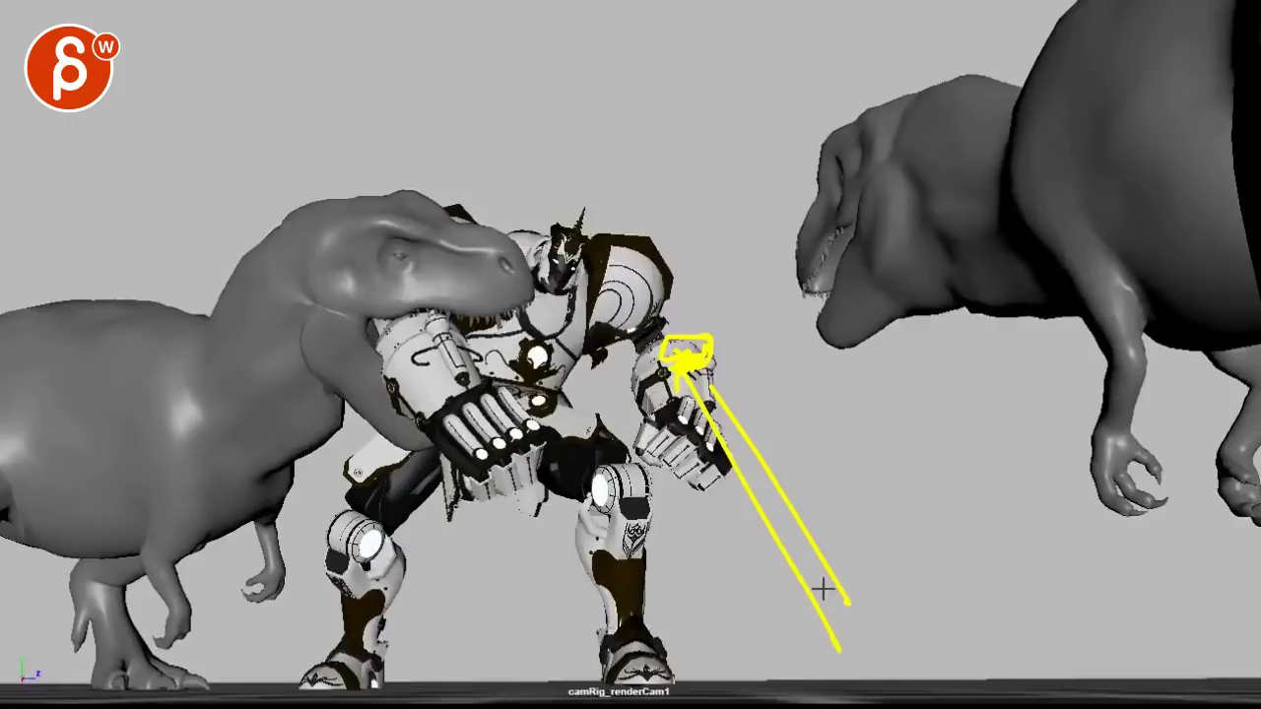
key(Escape)
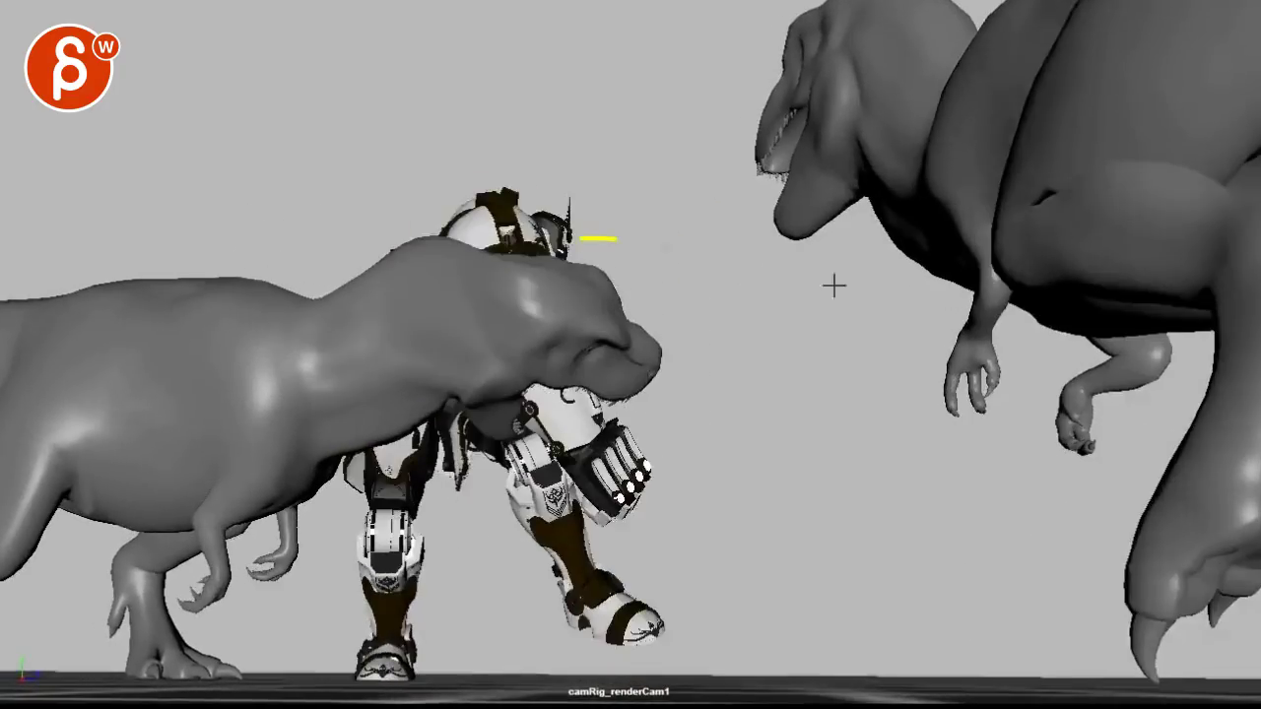
mouse_move(833, 285)
mouse_down()
mouse_move(670, 286)
mouse_move(855, 11)
mouse_up()
Sketch a quick curve and a loop on the T-rex's rear foot, clearing after each.
key(Escape)
drag(766, 522, 1126, 605)
key(Escape)
drag(895, 652, 1109, 660)
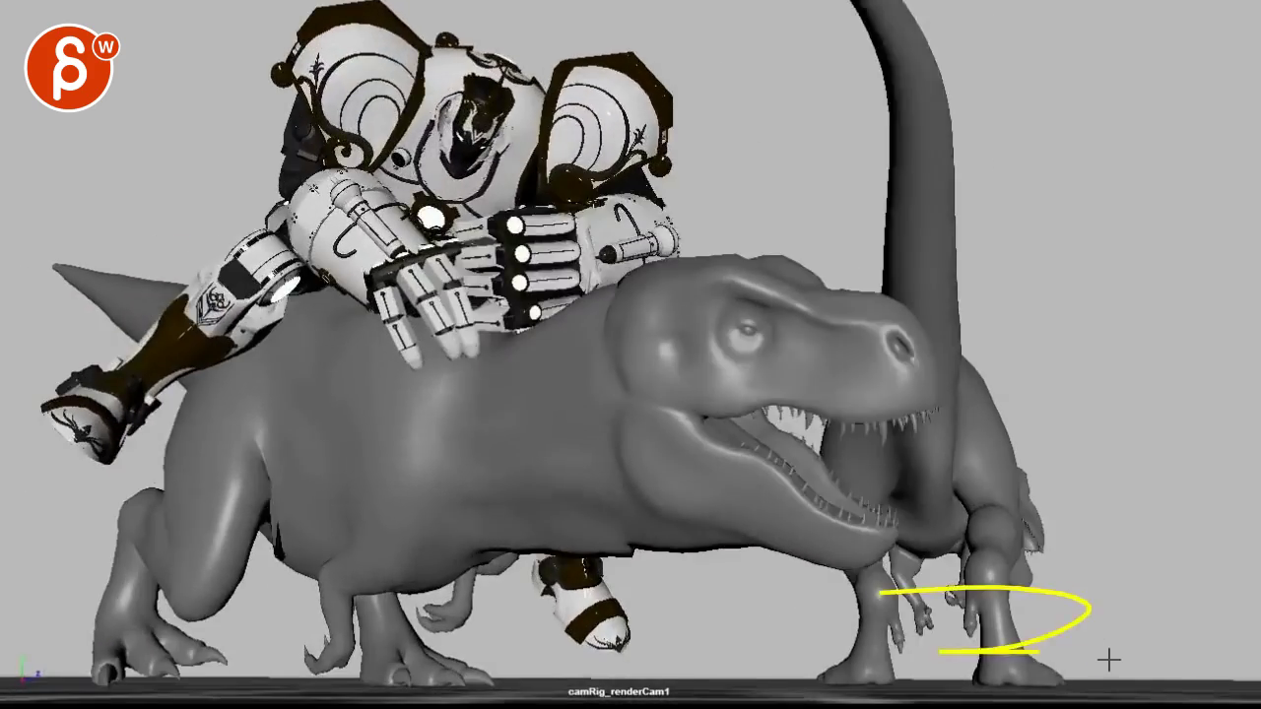
key(Escape)
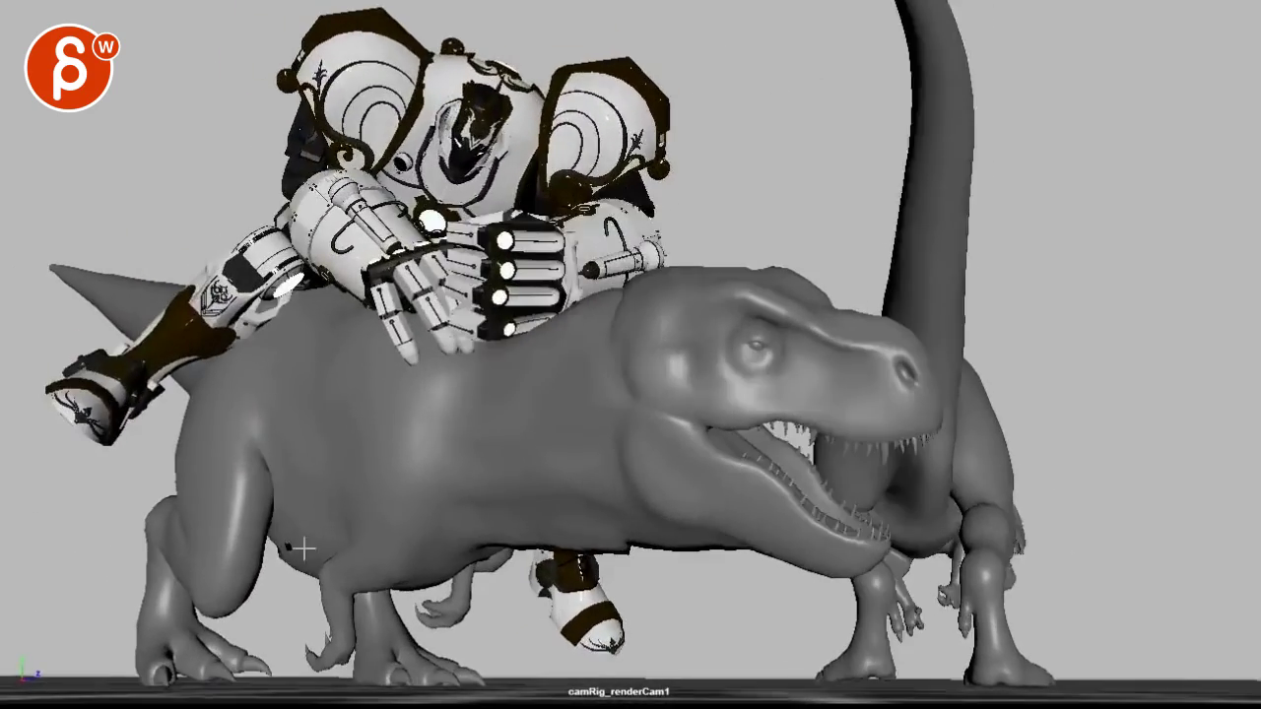
Mark the T-rex's thigh, back-to-jaw arc, robot's head line, and leg down to the foot in yellow.
drag(271, 496, 244, 552)
drag(308, 405, 720, 544)
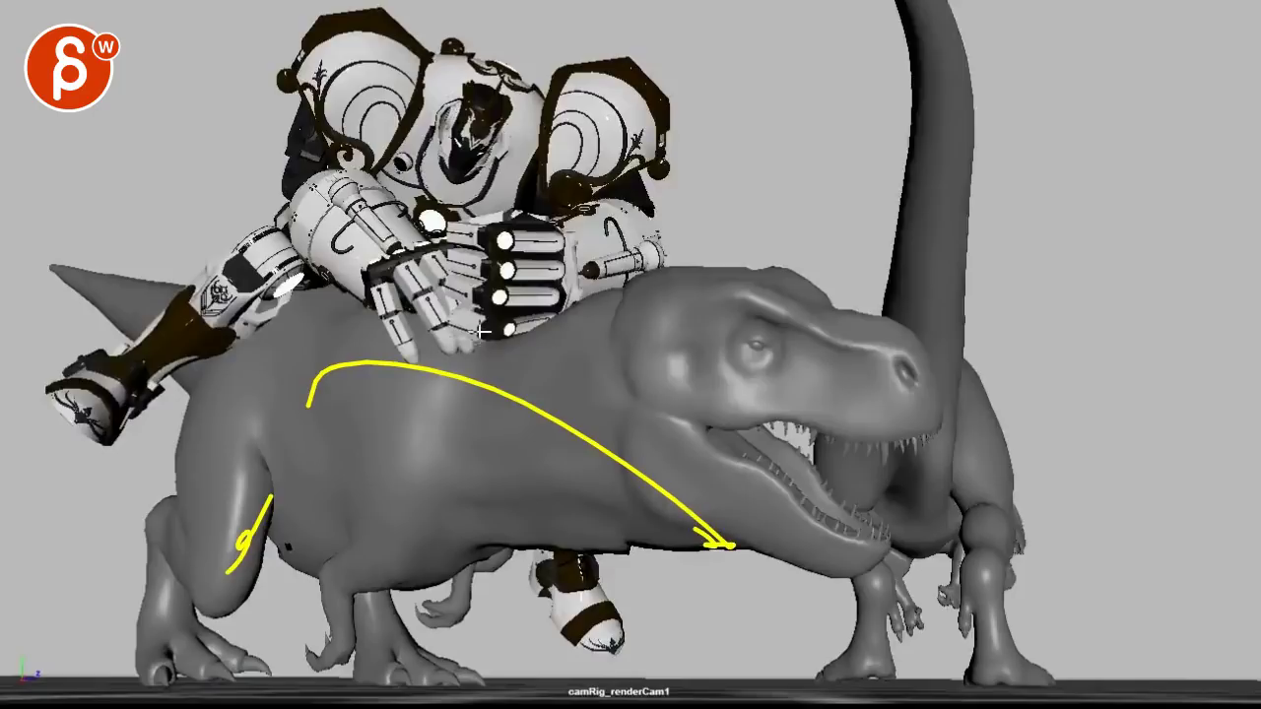
drag(456, 83, 464, 350)
mouse_move(403, 559)
mouse_down()
mouse_move(400, 675)
mouse_move(459, 670)
mouse_up()
drag(485, 554, 482, 662)
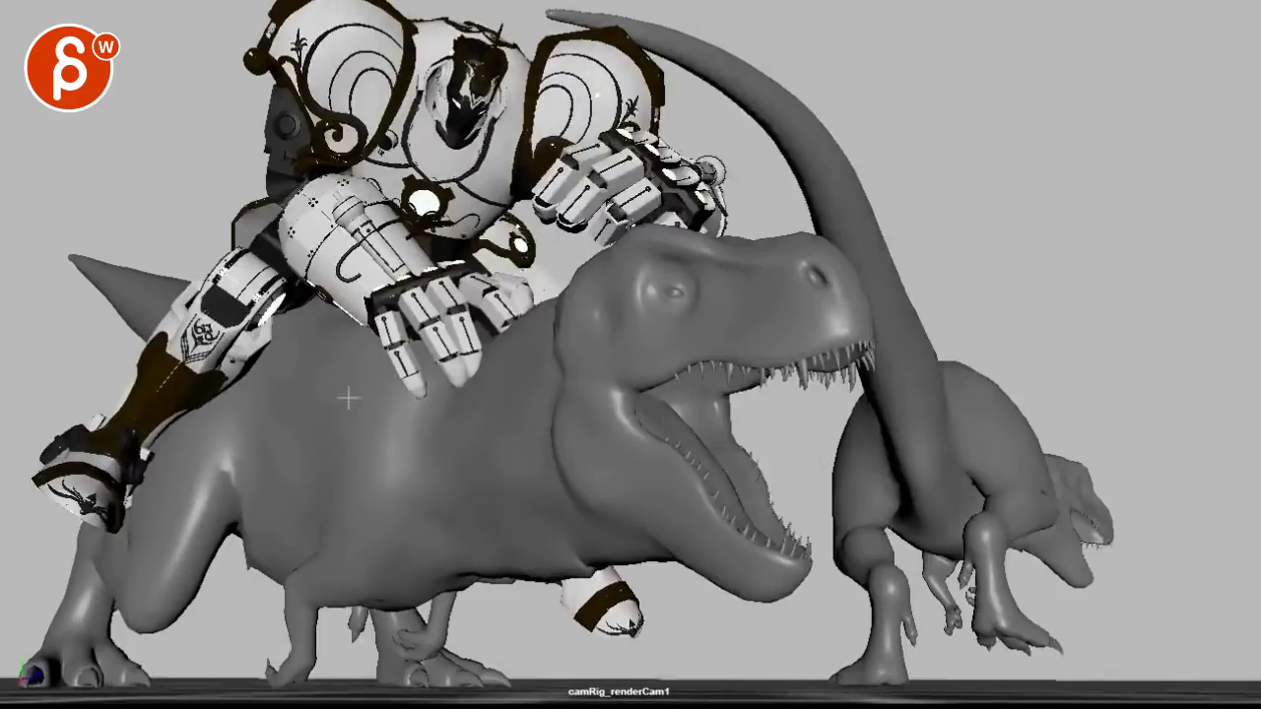
Sketch the T-rex's body curve along the ground with a loop and a line across its jaw.
mouse_move(324, 367)
mouse_down()
mouse_move(532, 658)
mouse_move(830, 654)
mouse_up()
mouse_move(549, 596)
mouse_down()
mouse_move(836, 630)
mouse_move(818, 646)
mouse_up()
drag(555, 445, 796, 438)
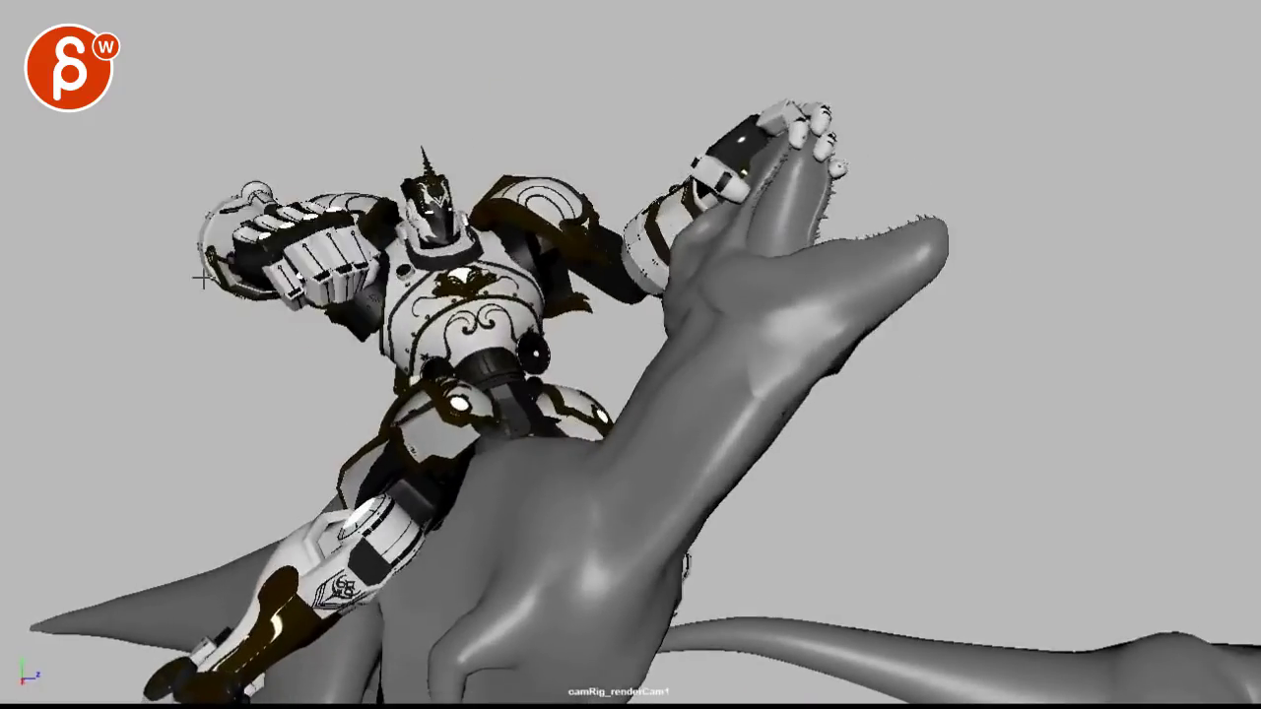
Mark the robot's raised fist with a cross line, vertical lines and a curl, then clear them.
drag(384, 248, 254, 317)
drag(212, 304, 197, 163)
drag(261, 157, 255, 293)
drag(188, 140, 237, 116)
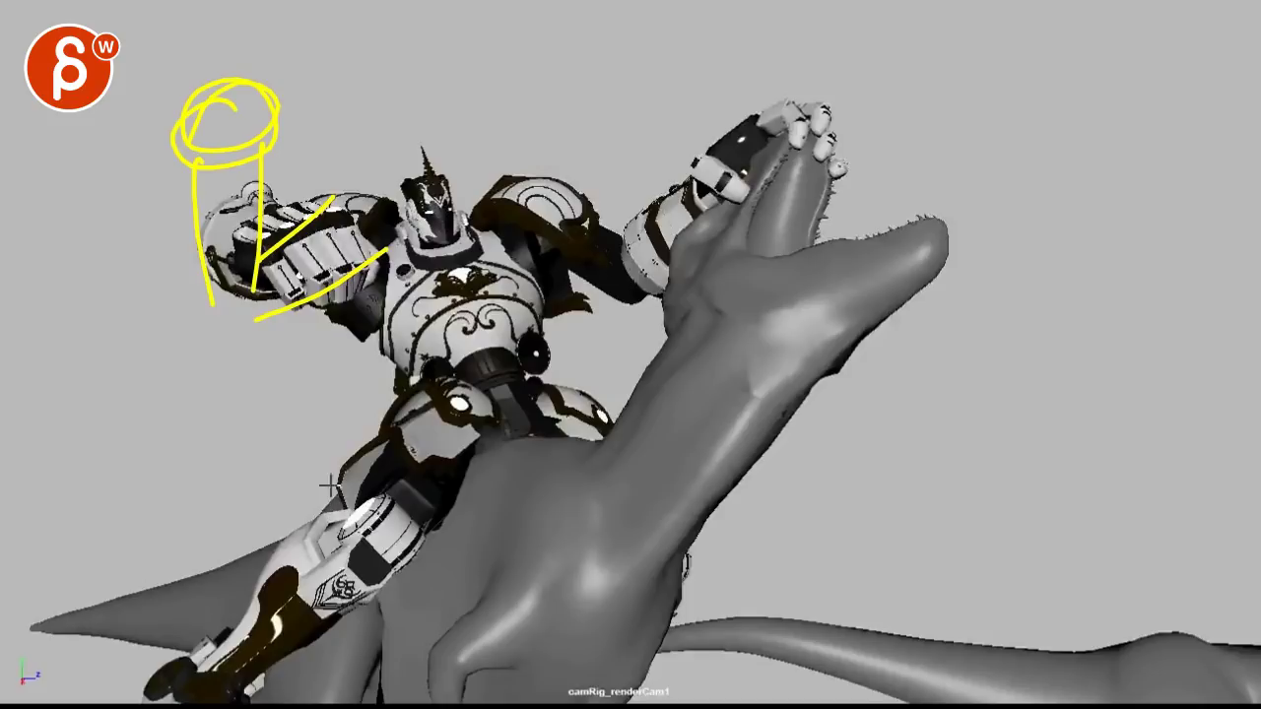
key(Escape)
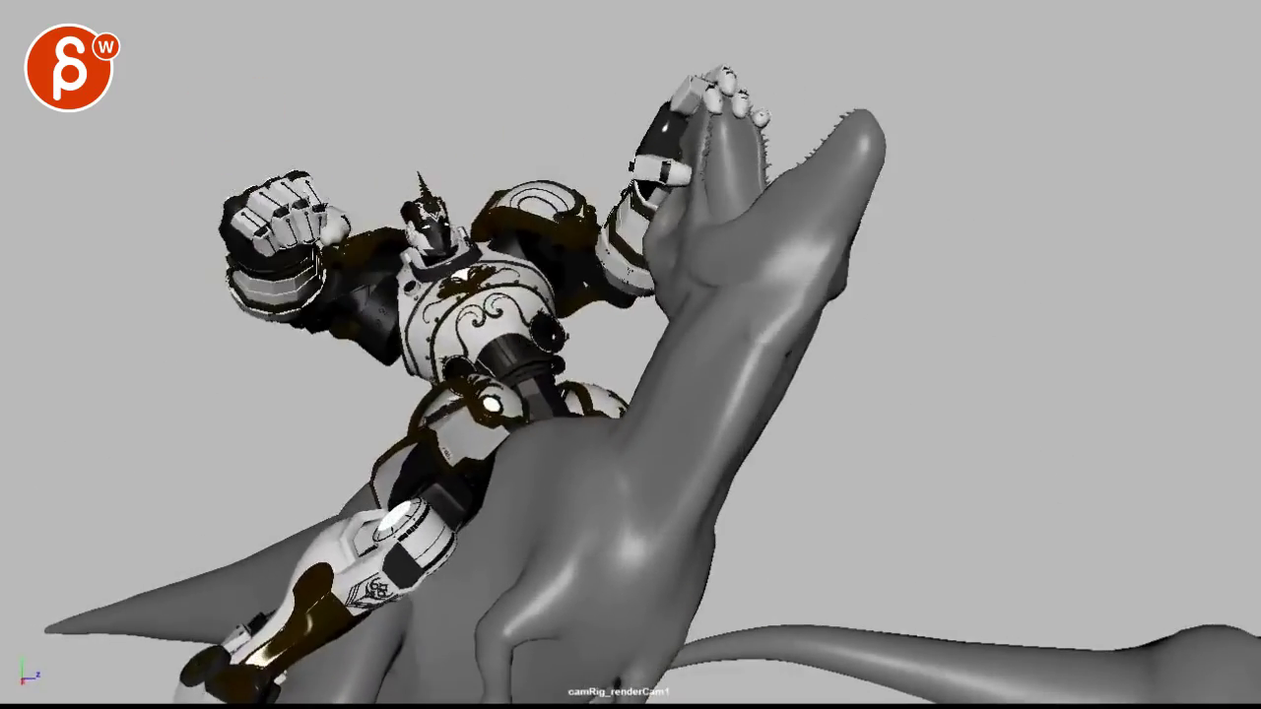
Draw a line up from the fist, a line across the body, and a note at the bottom right.
drag(233, 201, 272, 87)
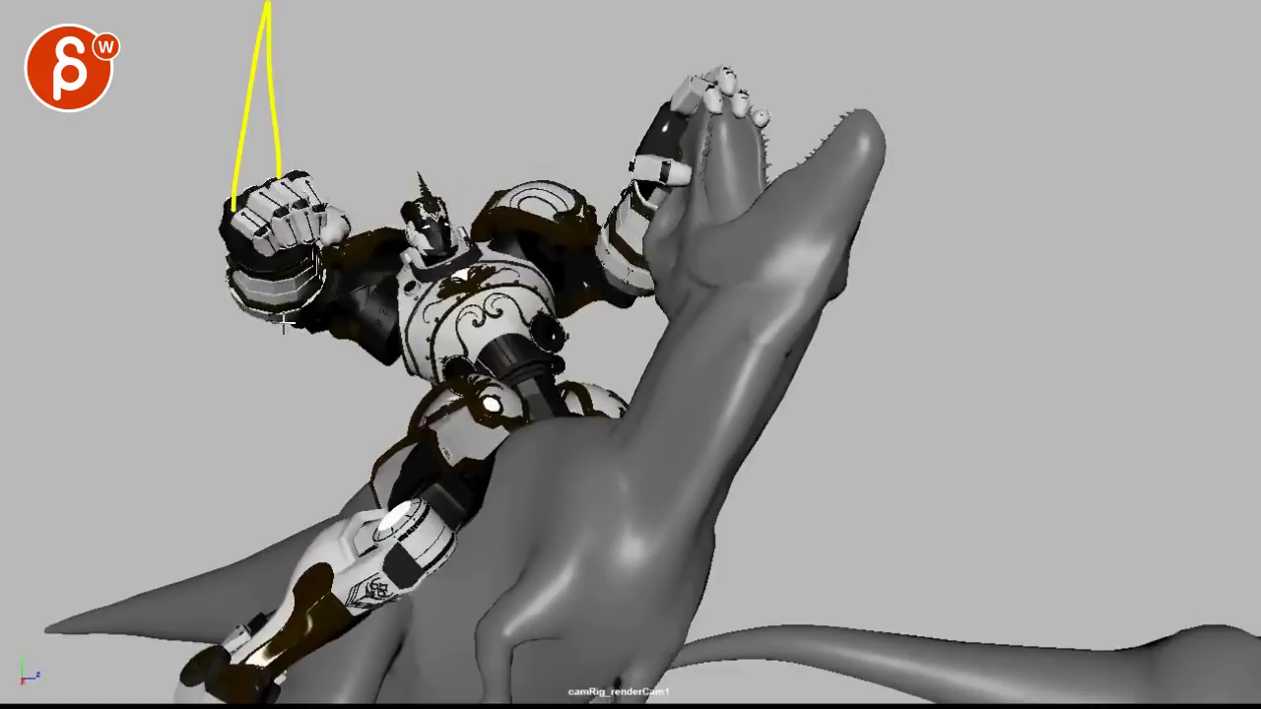
drag(226, 266, 847, 480)
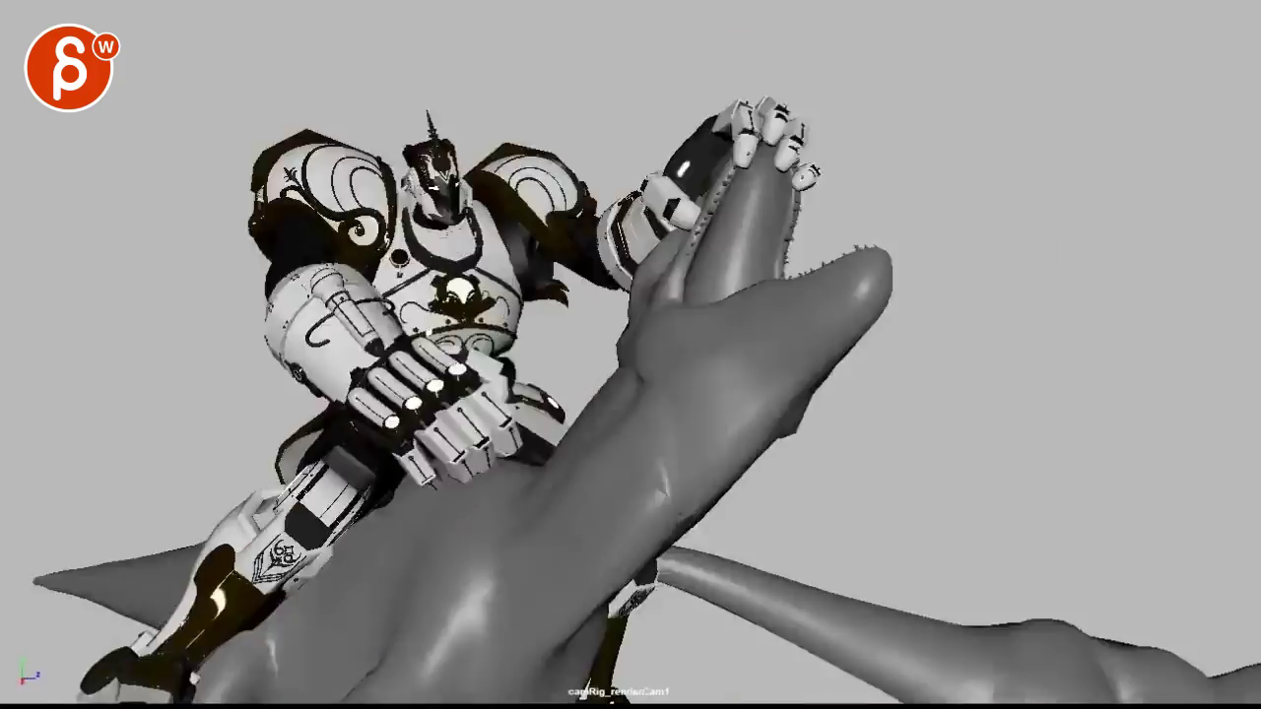
drag(881, 594, 1104, 668)
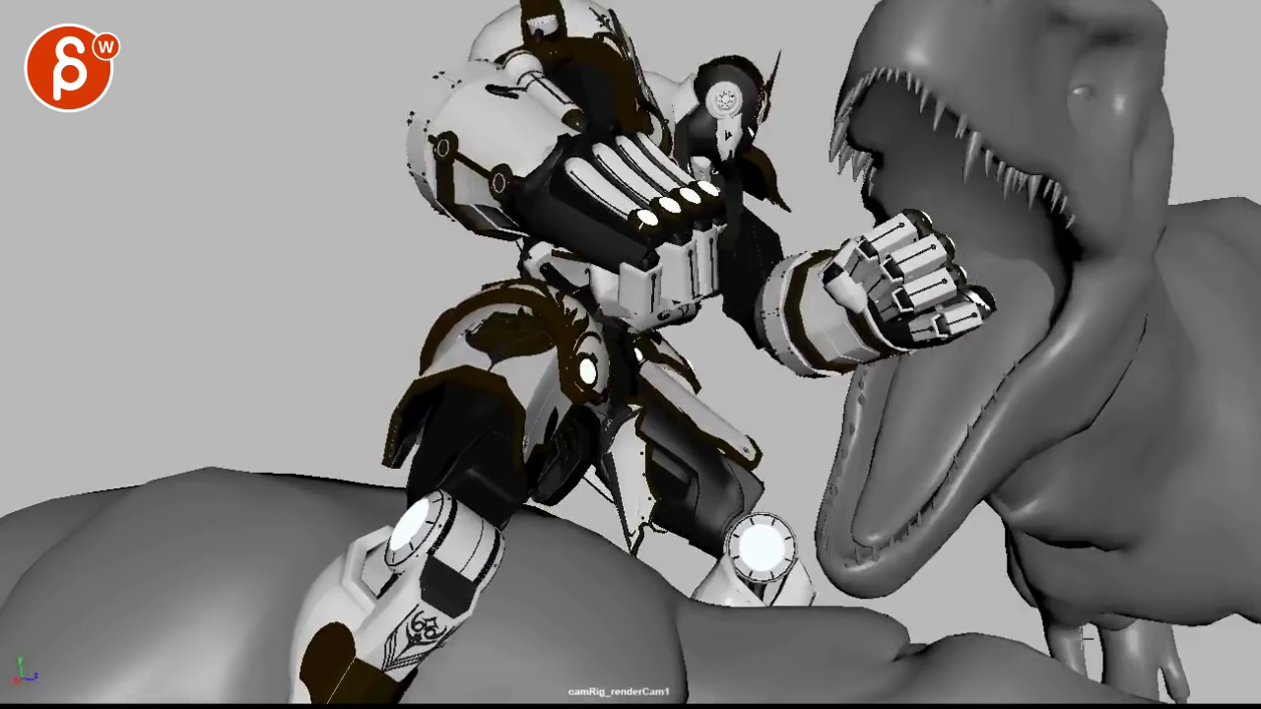
Circle the fist in the T-rex's mouth and draw an impact line into it, clearing each mark.
drag(885, 98, 909, 129)
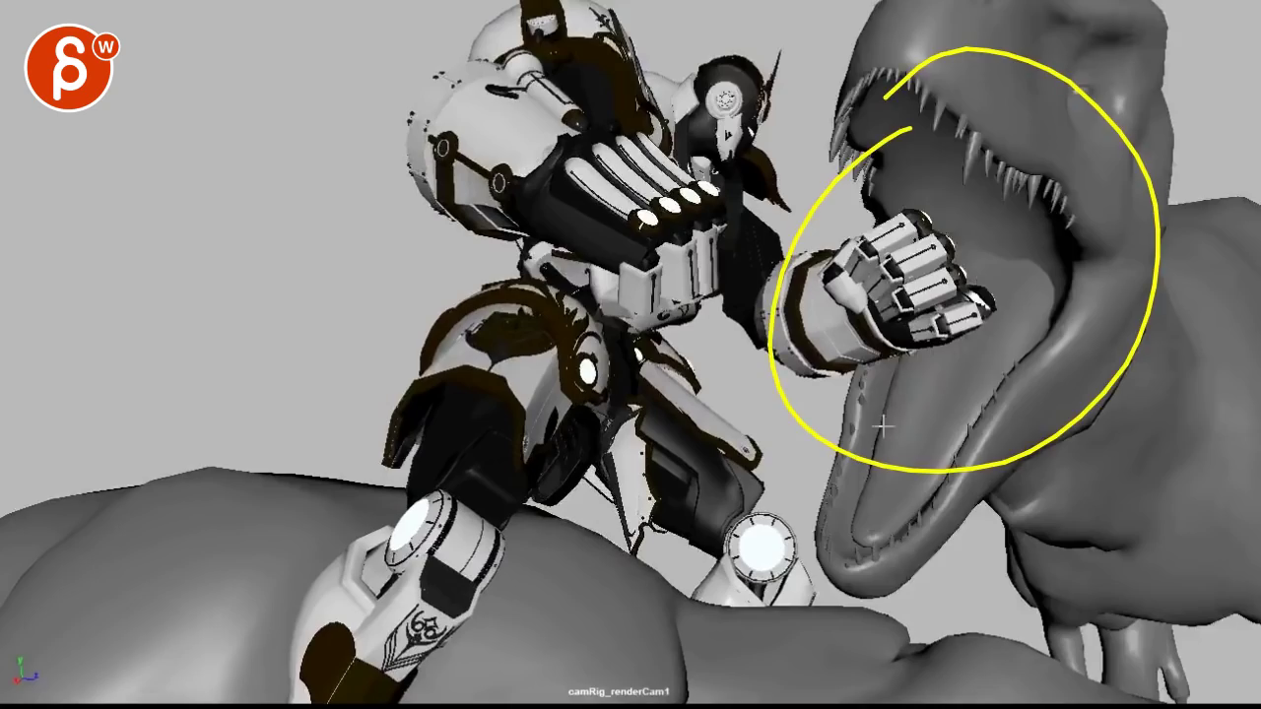
key(Escape)
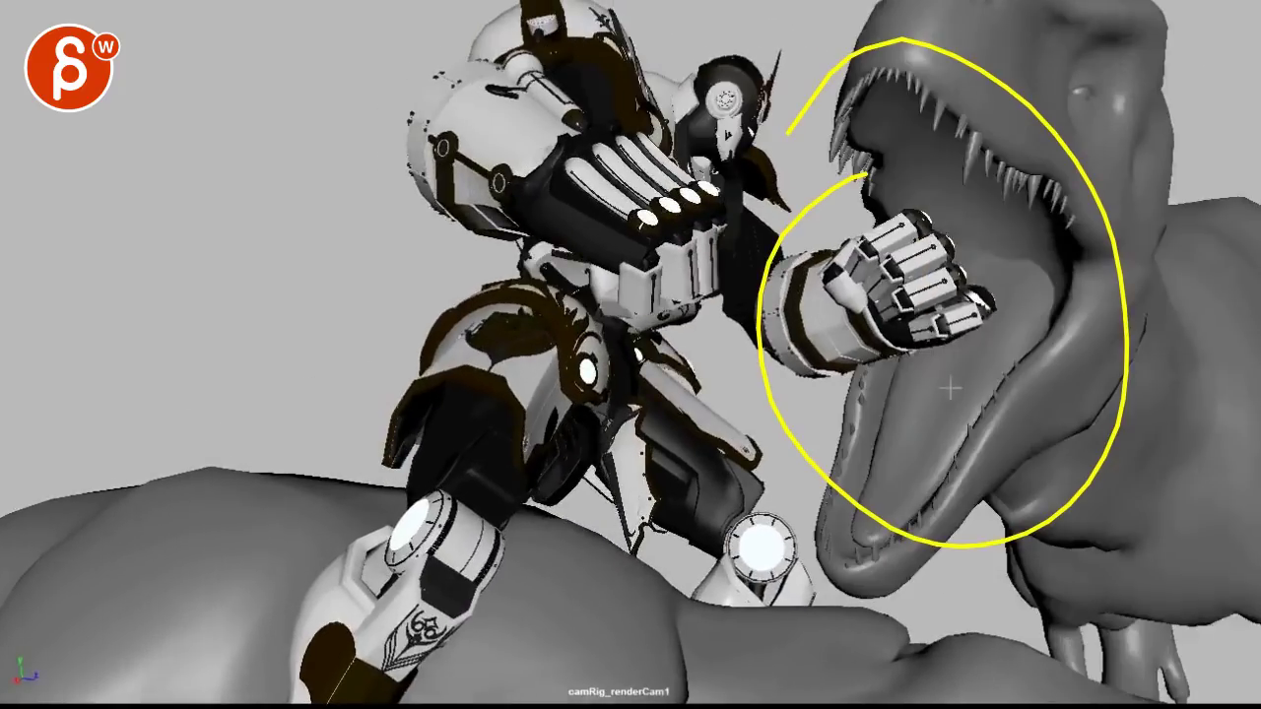
drag(1149, 411, 957, 351)
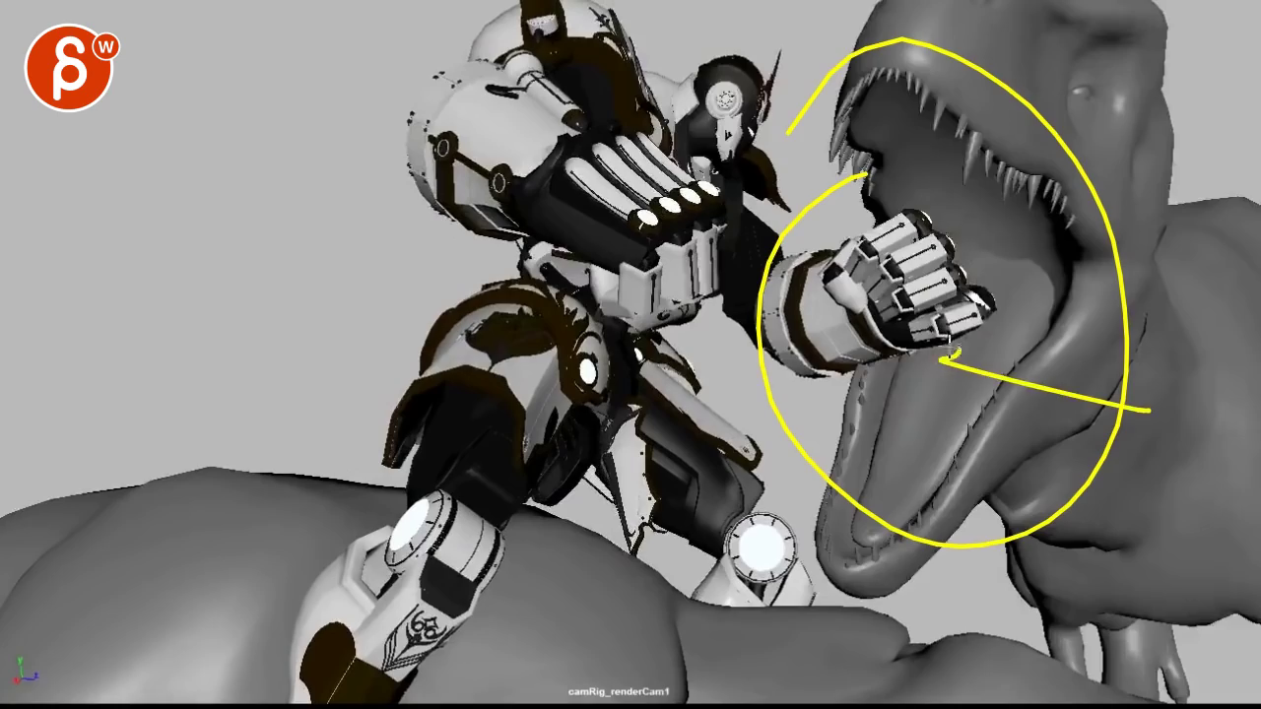
key(Escape)
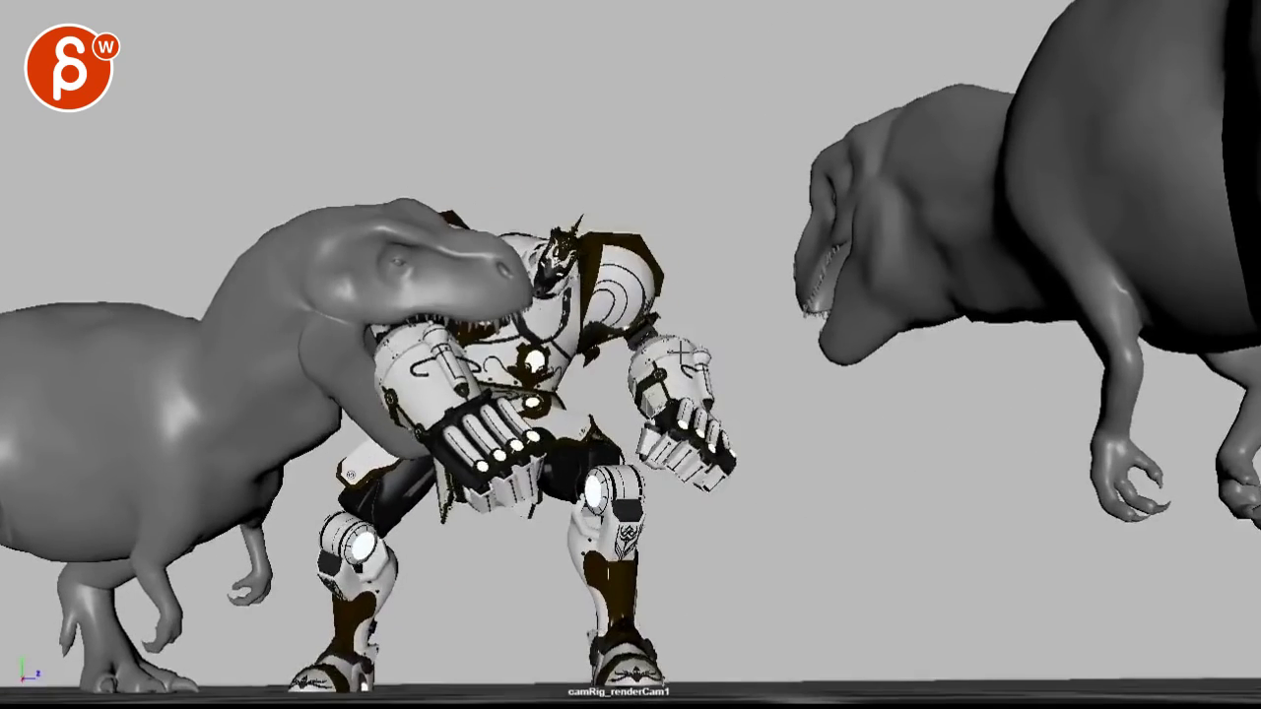
Add yellow marks beside the robot's fist, arcs over both T-rex heads, and underline the right T-rex's feet.
drag(685, 342, 778, 542)
drag(695, 384, 826, 560)
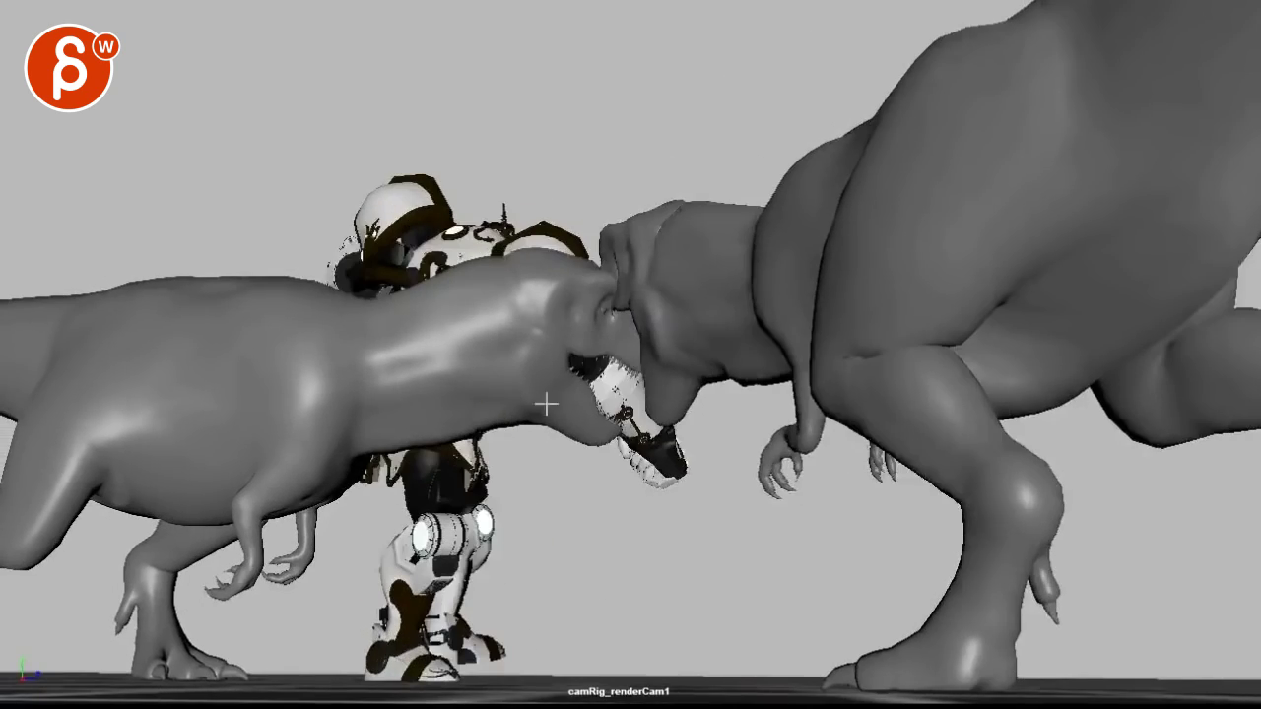
drag(506, 394, 699, 62)
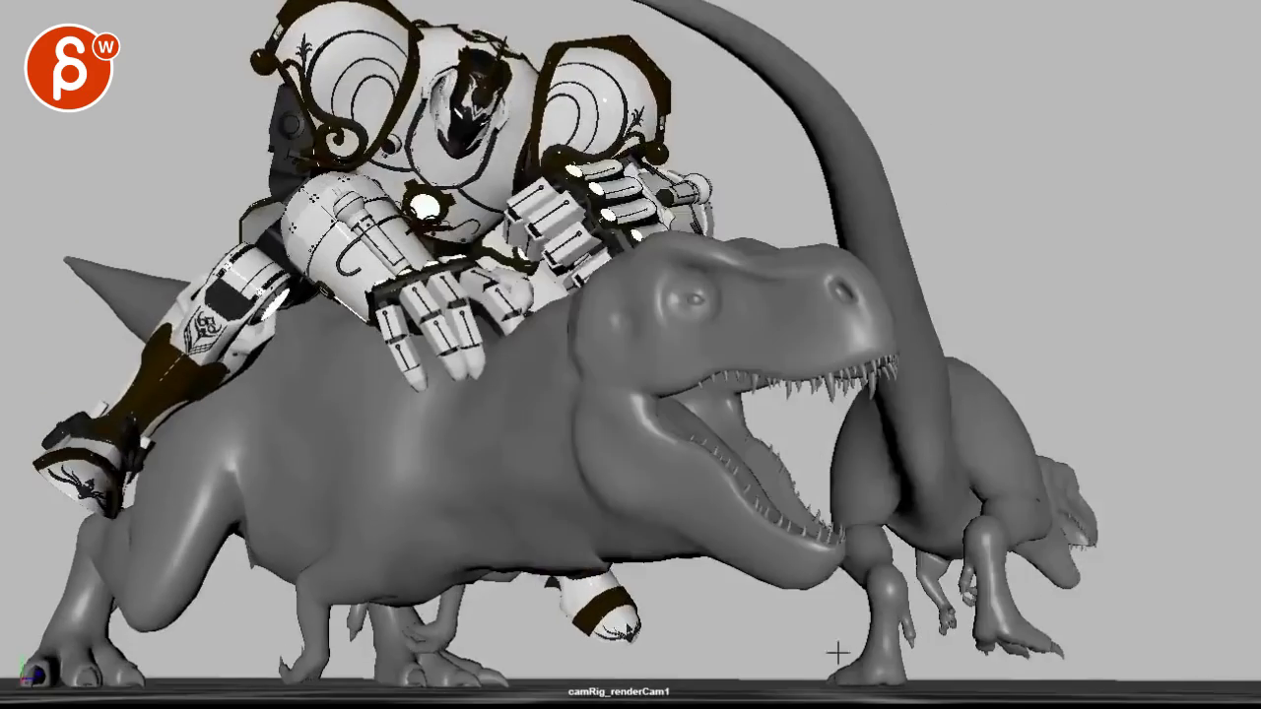
drag(843, 463, 1089, 567)
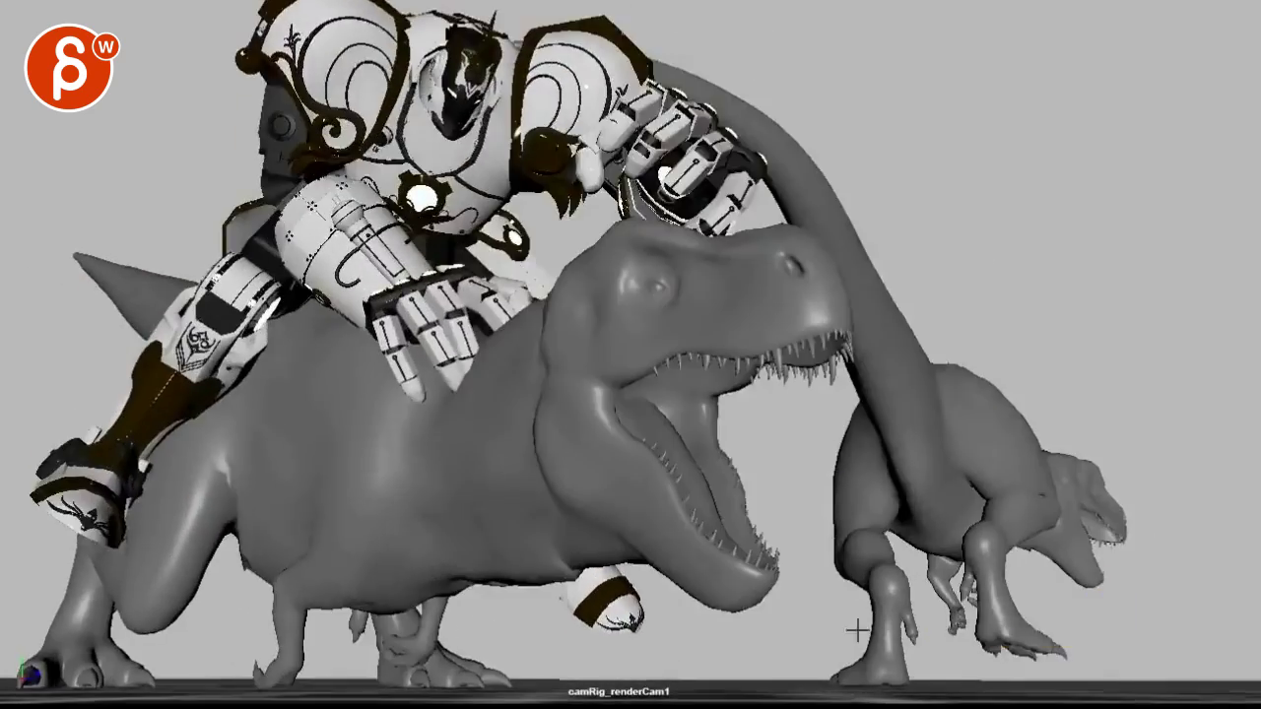
drag(858, 631, 1114, 611)
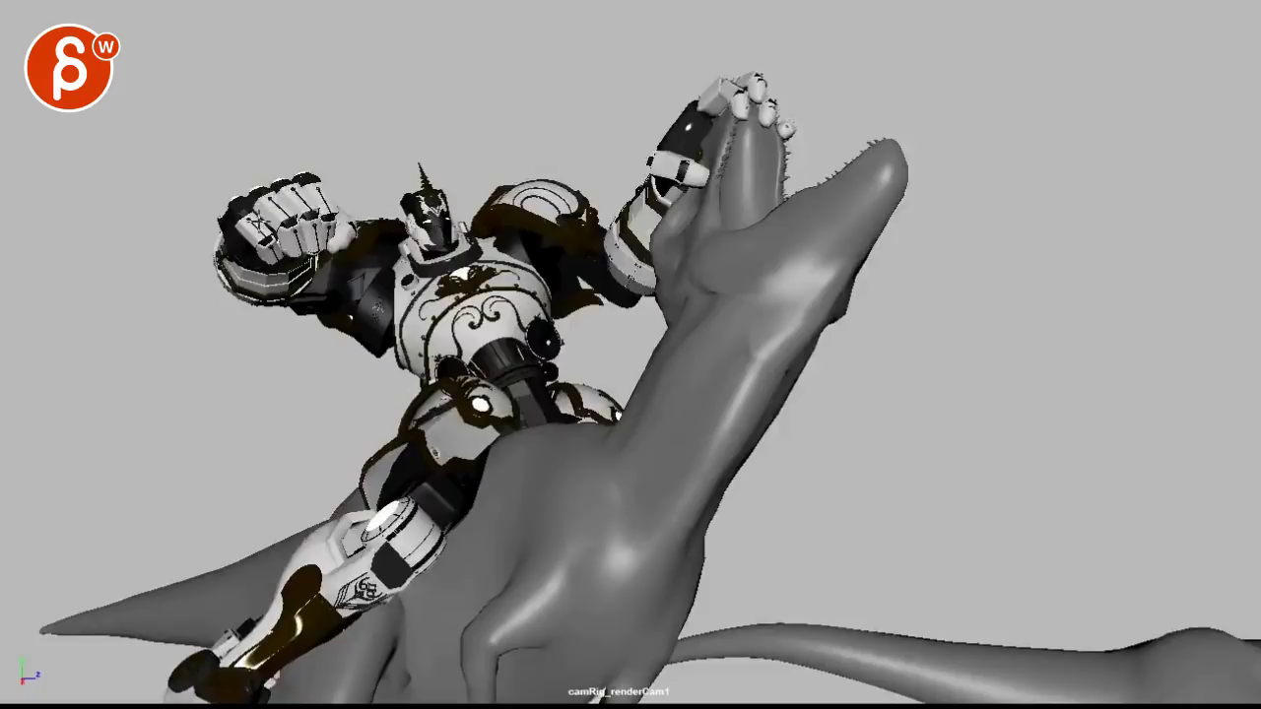
Loop the creature's snout, draw a line from the snout to the fist, then clear.
mouse_move(955, 191)
mouse_down()
mouse_move(911, 210)
mouse_move(901, 247)
mouse_up()
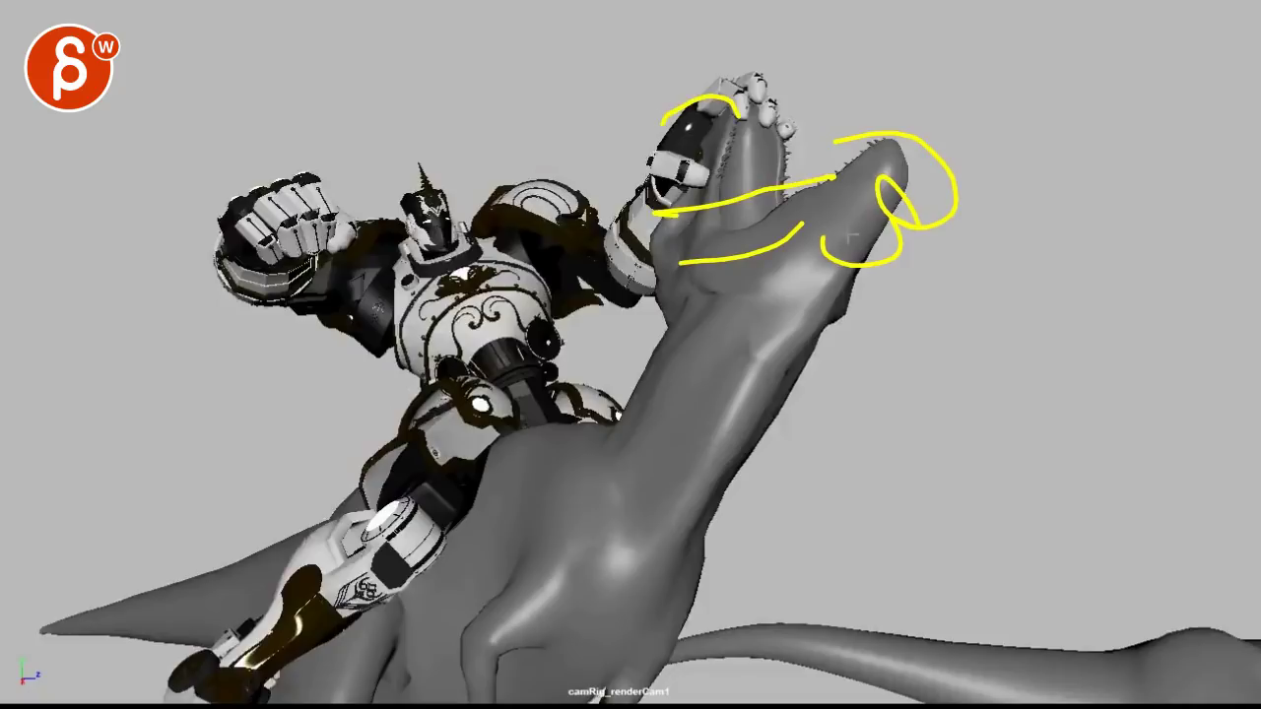
drag(892, 220, 342, 255)
key(e)
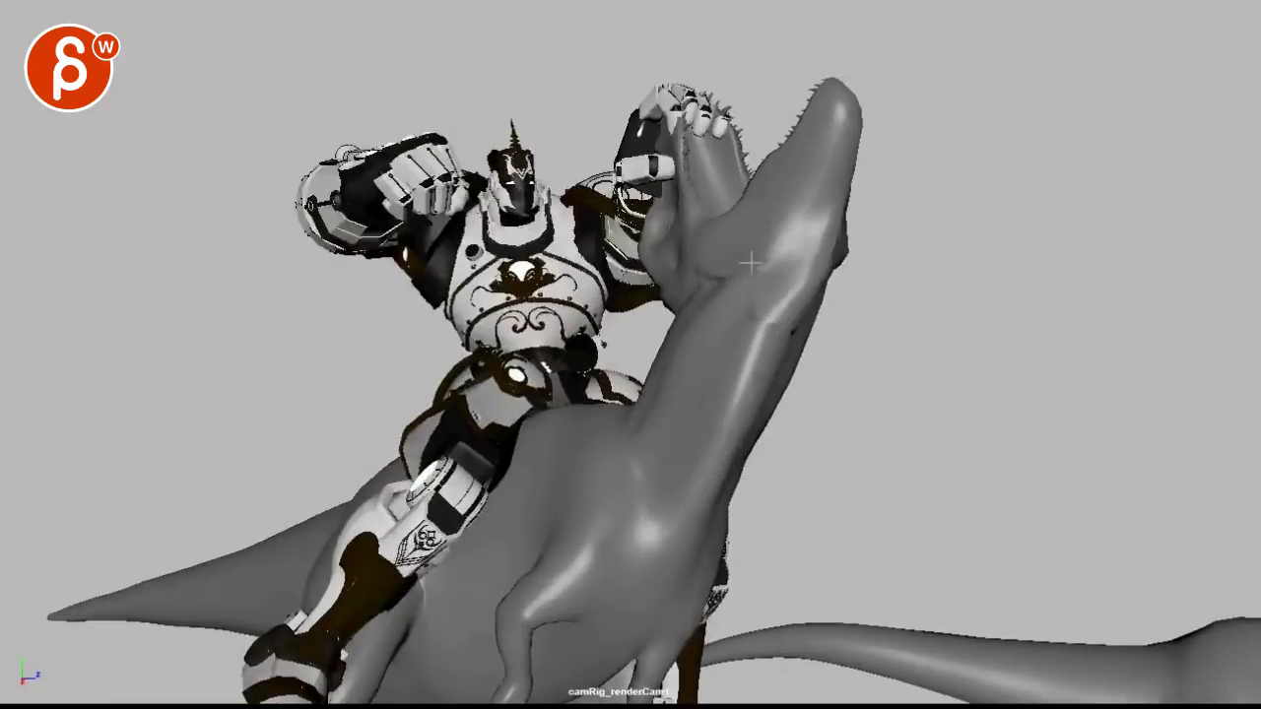
Draw two lines from the shoulder toward the neck and a peaked shape above the snout, then clear.
drag(785, 264, 597, 187)
drag(776, 327, 569, 235)
drag(698, 217, 768, 175)
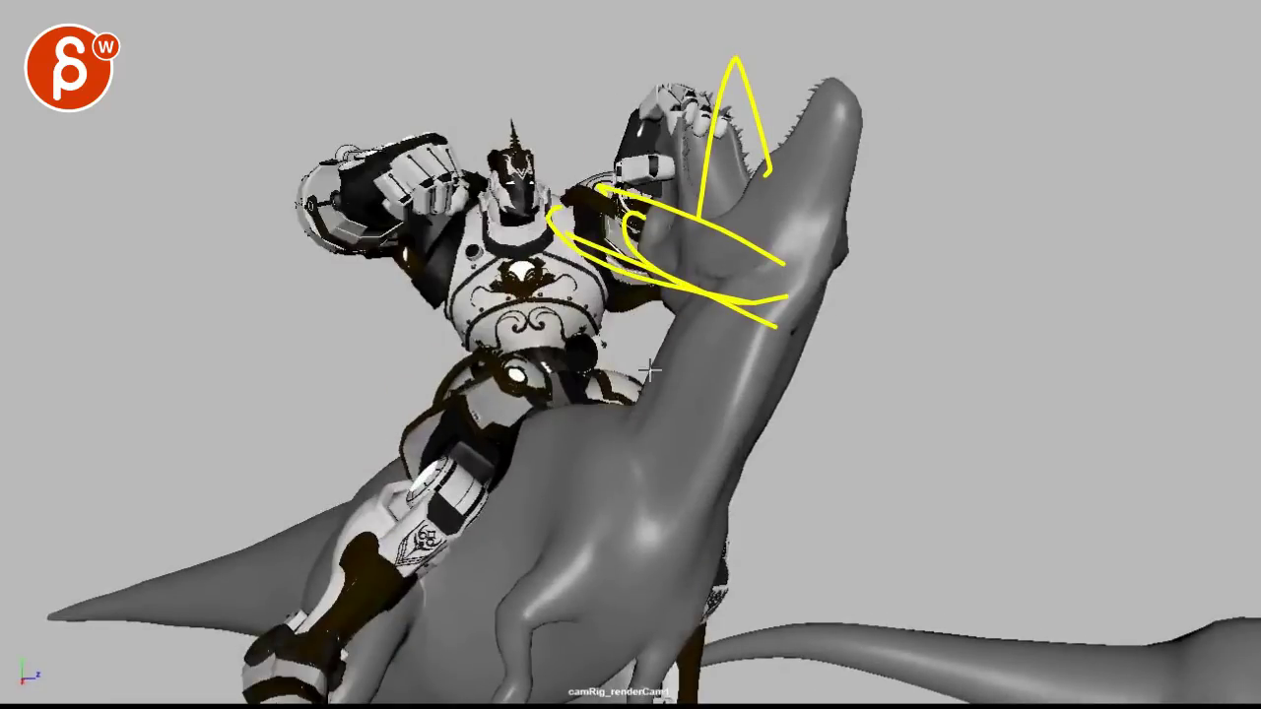
key(Escape)
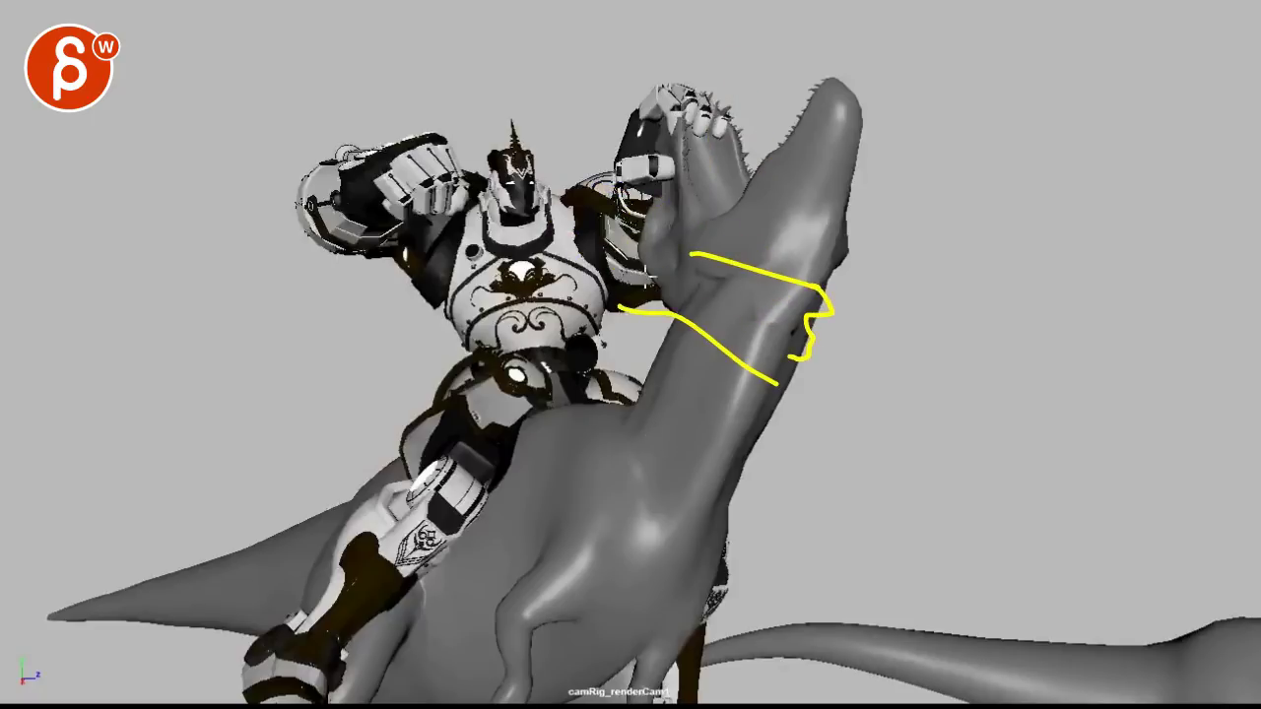
Loop from above the snout down around the neck, then clear and resume playback.
drag(734, 177, 714, 353)
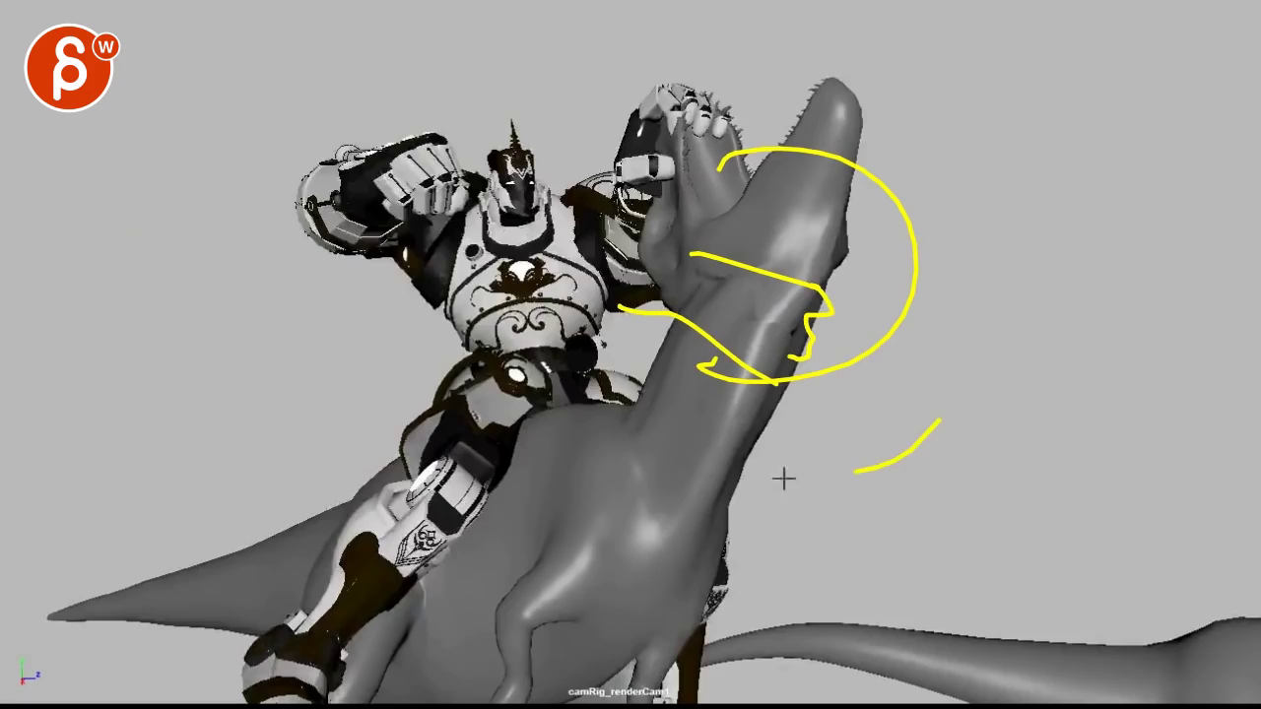
drag(783, 478, 673, 345)
key(Escape)
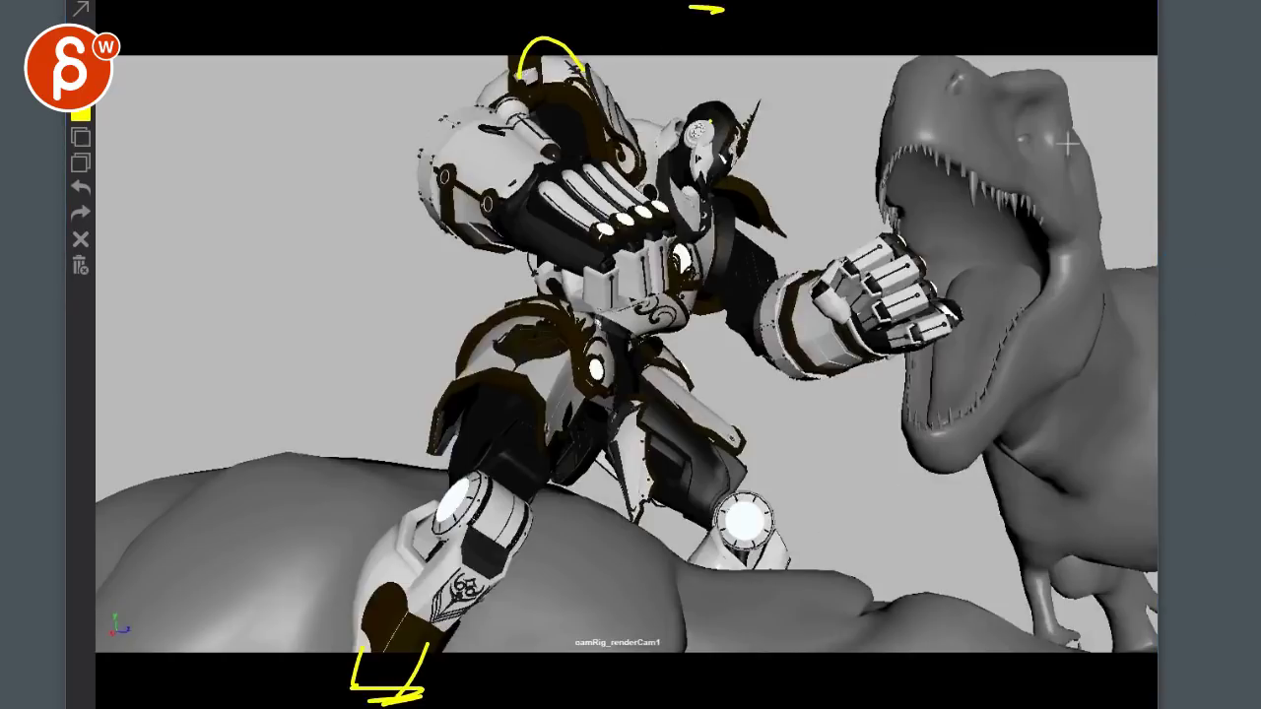
Draw red strokes along the T-rex's back, several near its feet, and one atop its head.
drag(1153, 264, 1214, 254)
drag(1145, 569, 1237, 581)
mouse_move(1081, 596)
mouse_down()
mouse_move(1083, 624)
mouse_move(1164, 591)
mouse_up()
mouse_move(1182, 586)
mouse_down()
mouse_move(1222, 616)
mouse_move(1229, 642)
mouse_up()
drag(1153, 311, 1206, 327)
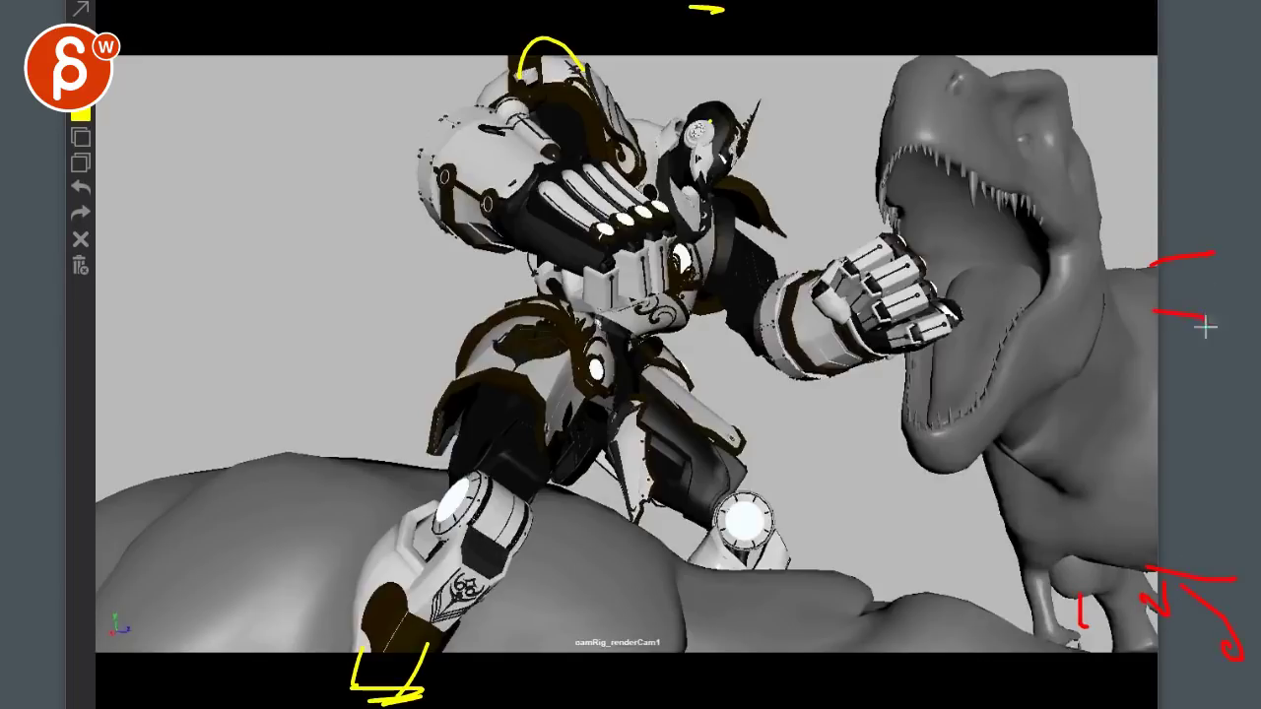
drag(959, 56, 925, 61)
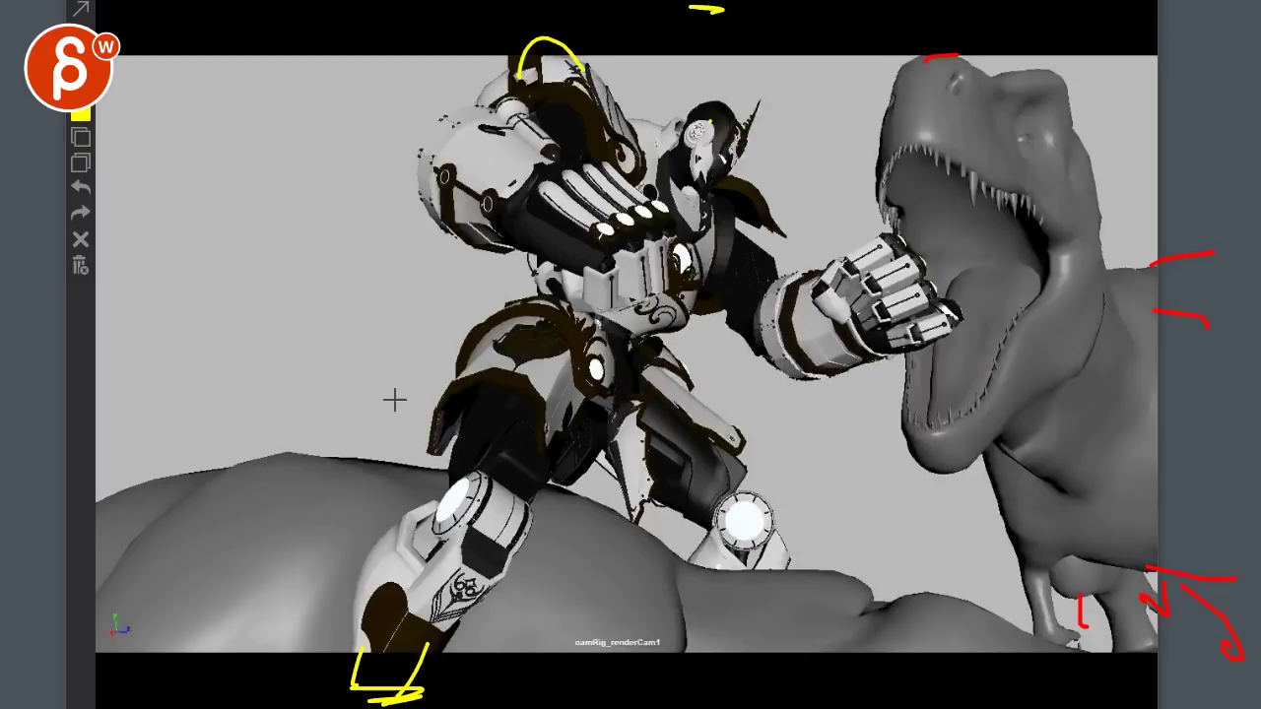